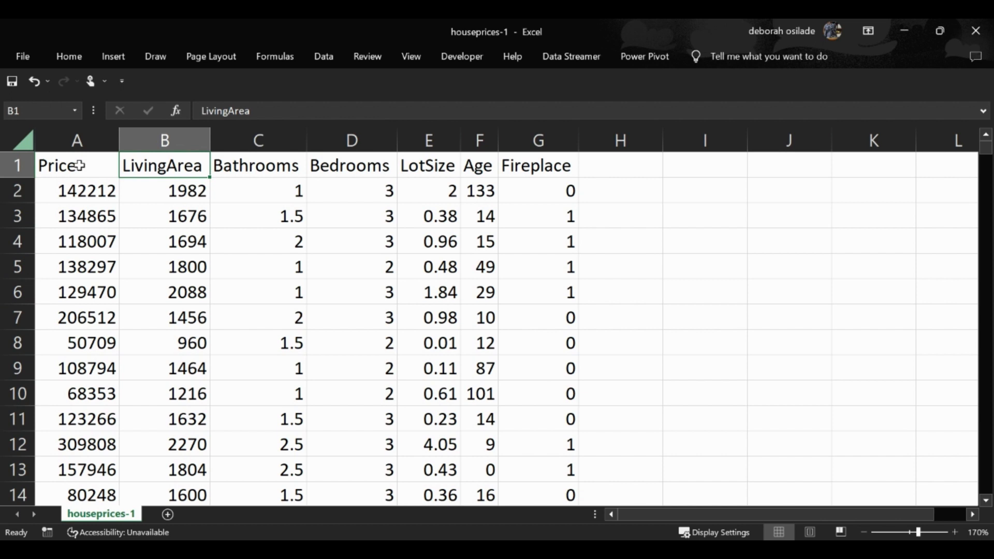
- Review the column headers in row 1 one by one, from Price to Fireplace
{"action": "left_click", "coordinate": [79, 165]}
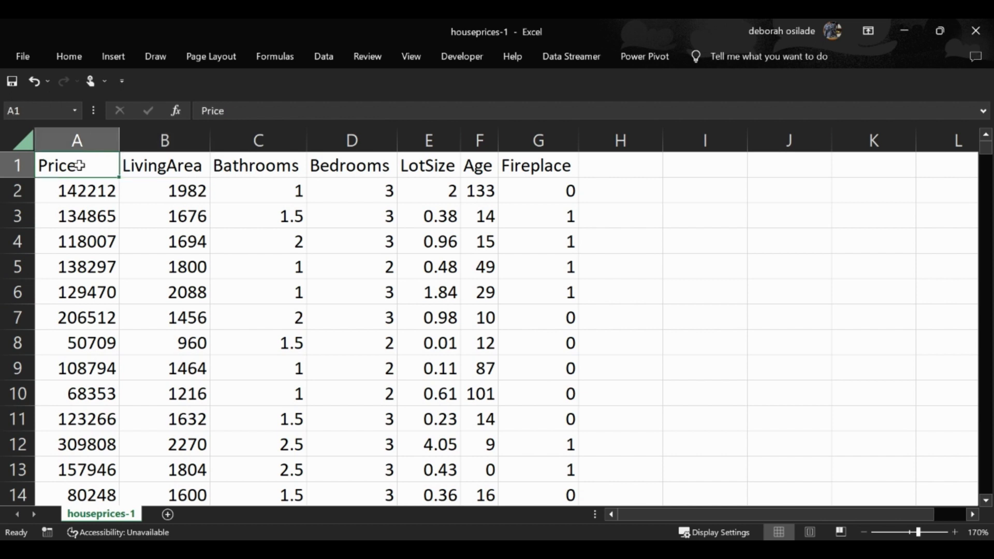
{"action": "left_click", "coordinate": [139, 167]}
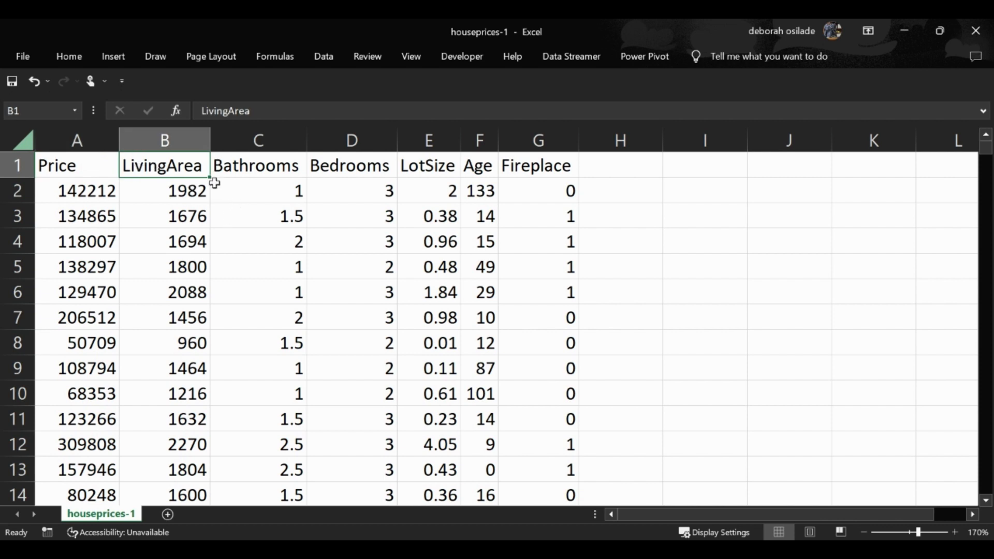
{"action": "left_click", "coordinate": [283, 165]}
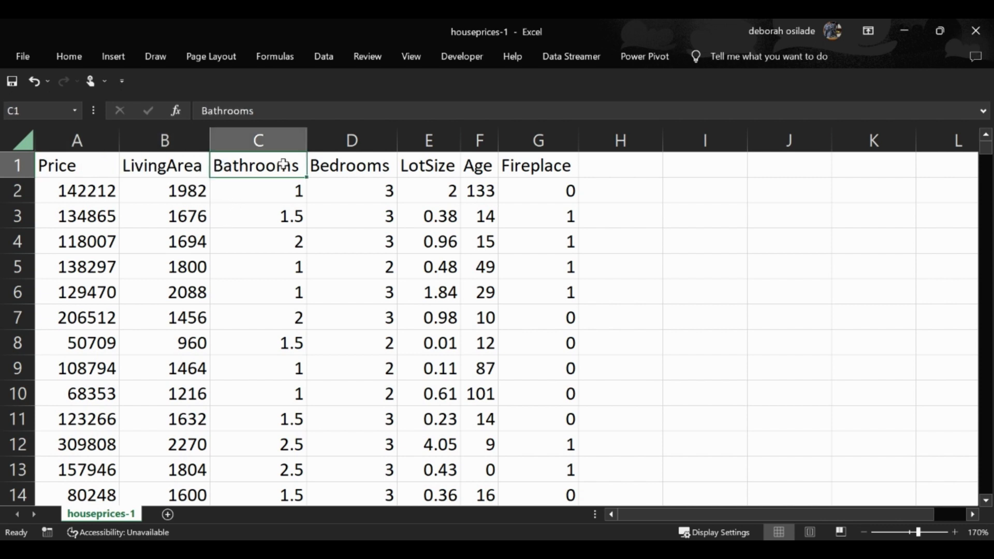
{"action": "left_click", "coordinate": [374, 167]}
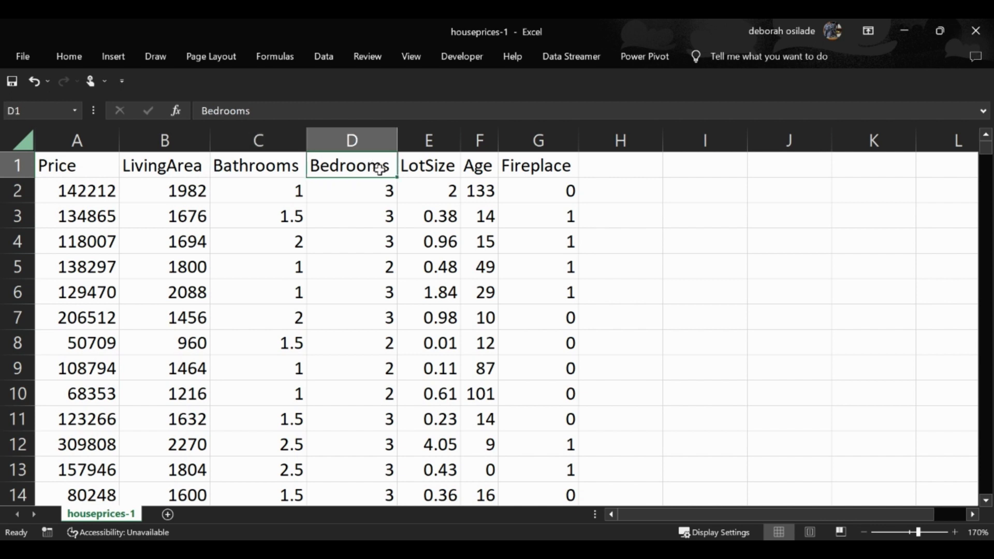
{"action": "left_click", "coordinate": [439, 163]}
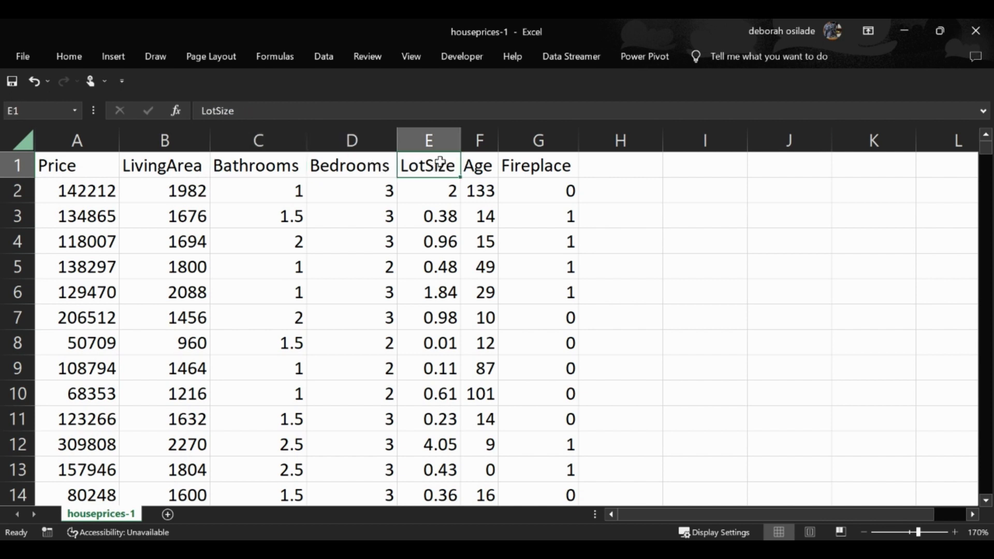
{"action": "left_click", "coordinate": [486, 166]}
{"action": "left_click", "coordinate": [538, 167]}
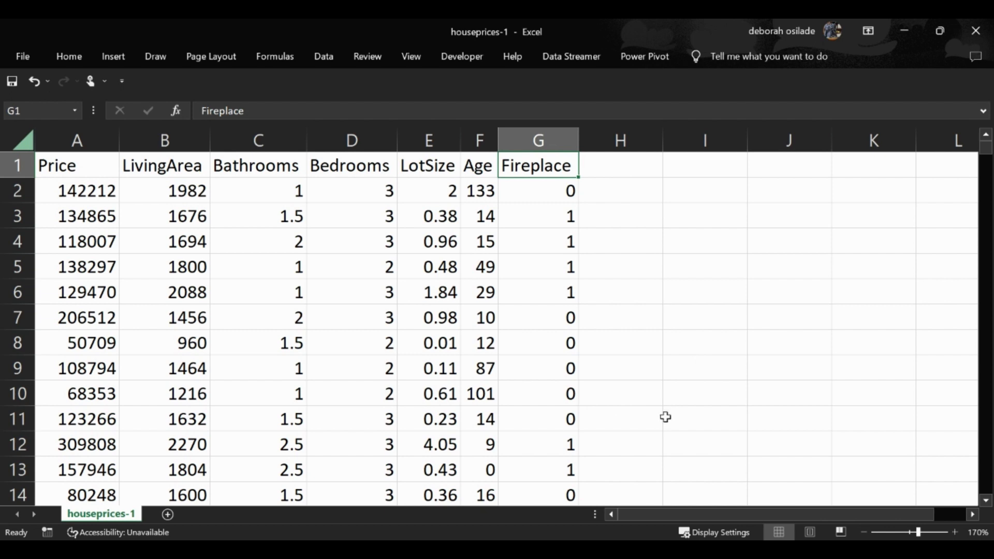
- Total the Bedrooms values D2:D1048 with a SUM formula in cell I6, and clear that cell again
{"action": "left_click", "coordinate": [698, 298]}
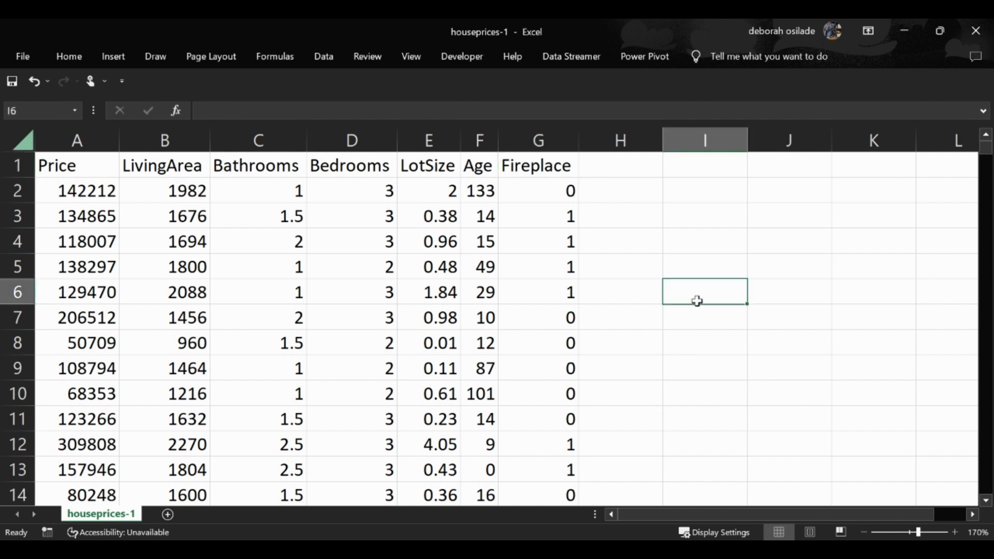
{"action": "type", "text": "=sum"}
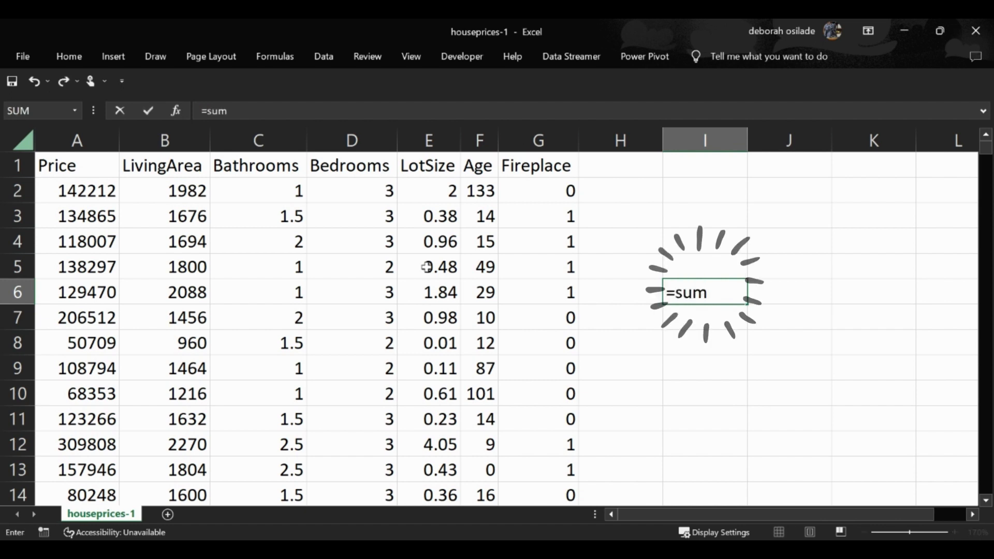
{"action": "key", "text": "Tab"}
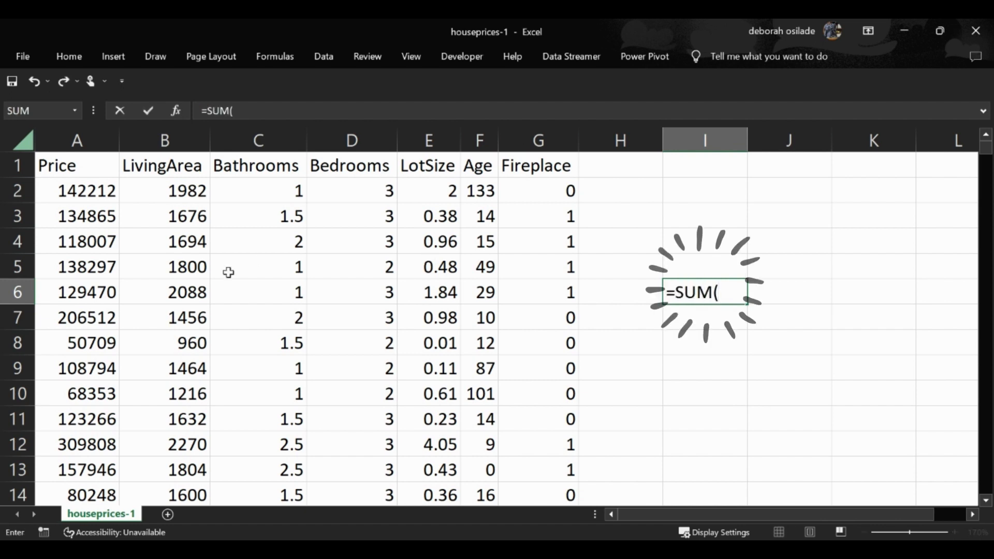
{"action": "left_click", "coordinate": [380, 193]}
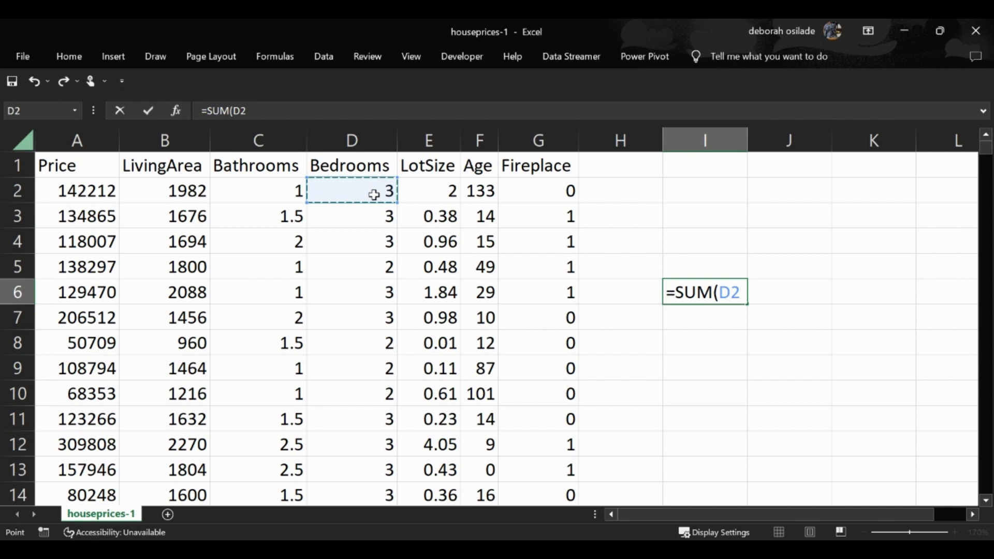
{"action": "key", "text": "ctrl+shift+Down"}
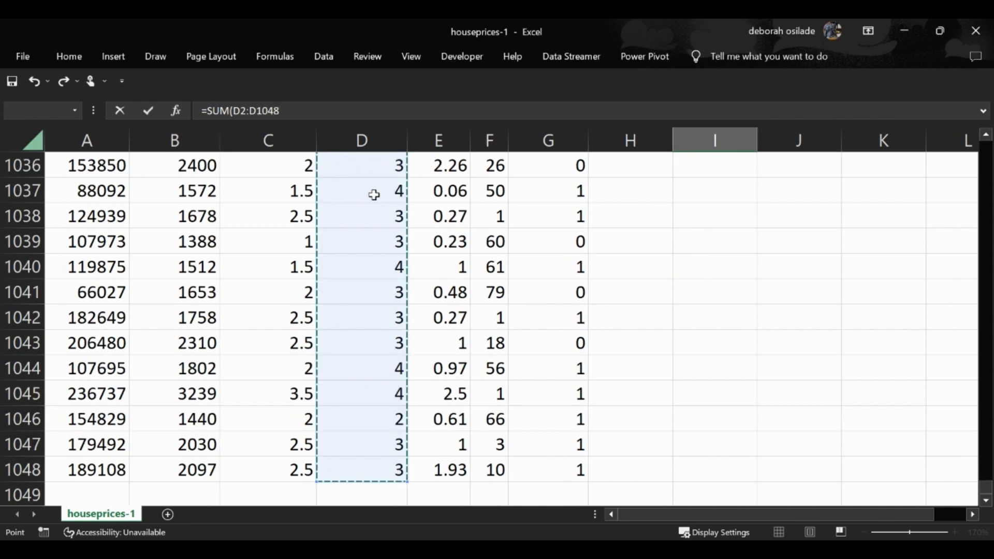
{"action": "key", "text": "Return"}
{"action": "scroll", "coordinate": [562, 201], "scroll_direction": "up", "scroll_amount": 2}
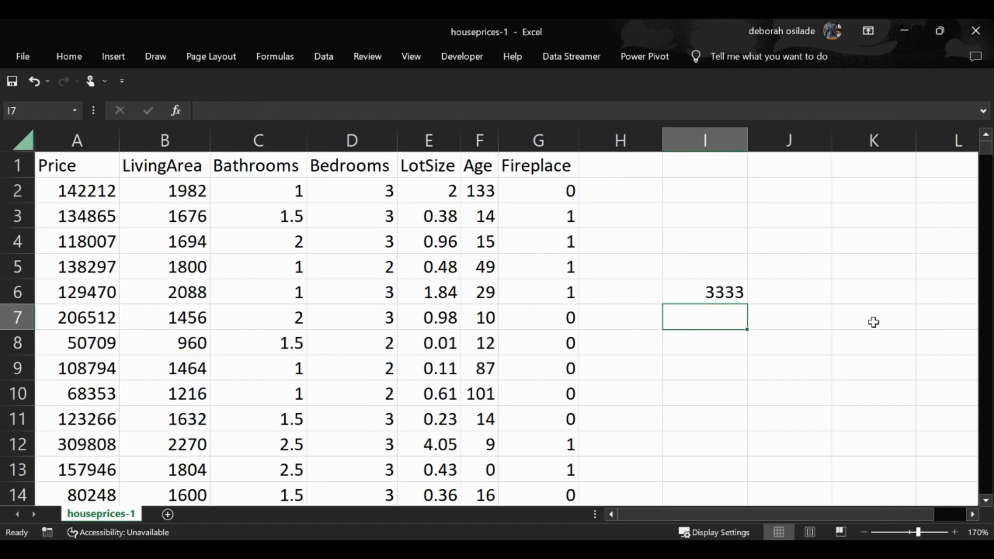
{"action": "left_click", "coordinate": [746, 290]}
{"action": "key", "text": "Delete"}
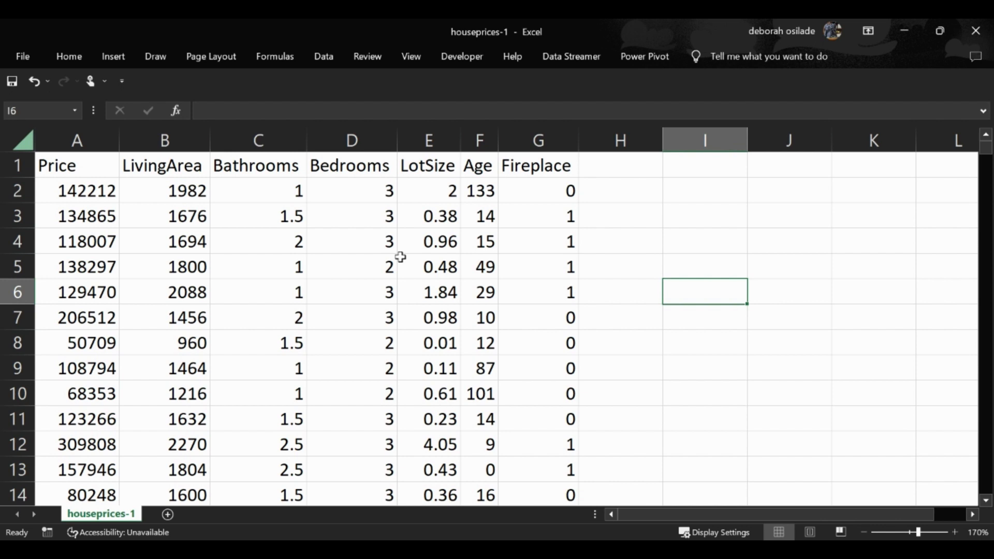
- Convert the whole house price range A1:G1048, including its header row, into a table
{"action": "left_click", "coordinate": [103, 165]}
{"action": "key", "text": "Right"}
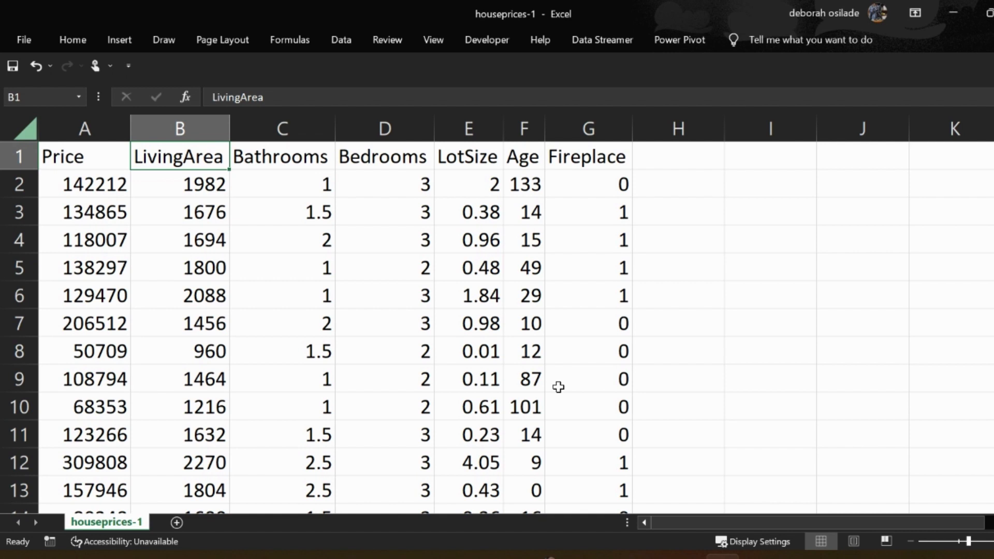
{"action": "left_click", "coordinate": [122, 160]}
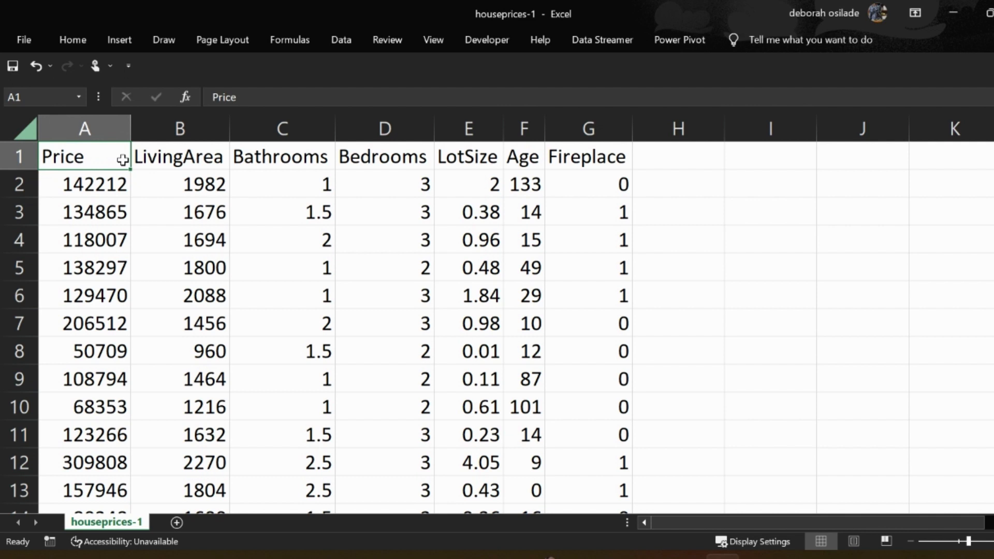
{"action": "key", "text": "ctrl+shift+Right"}
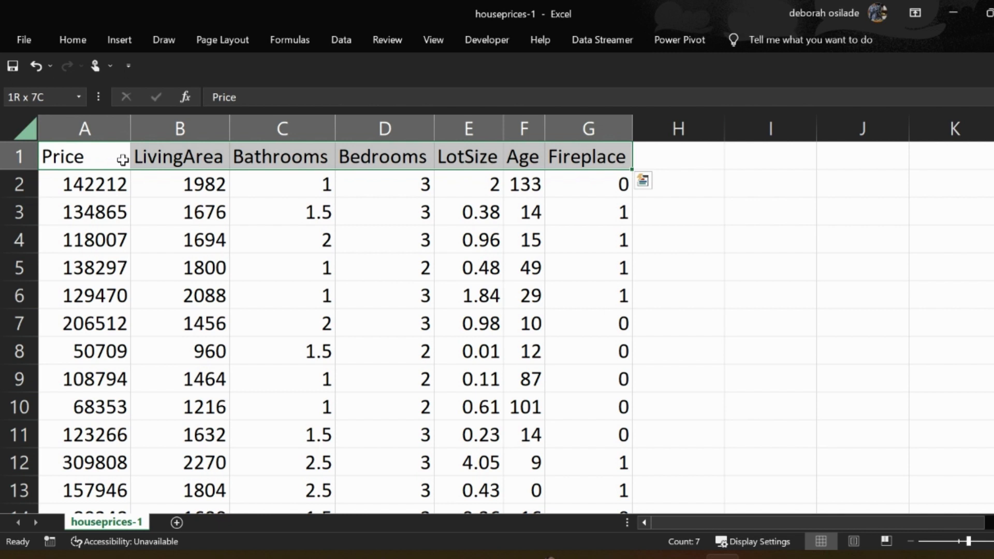
{"action": "key", "text": "ctrl+shift+Down"}
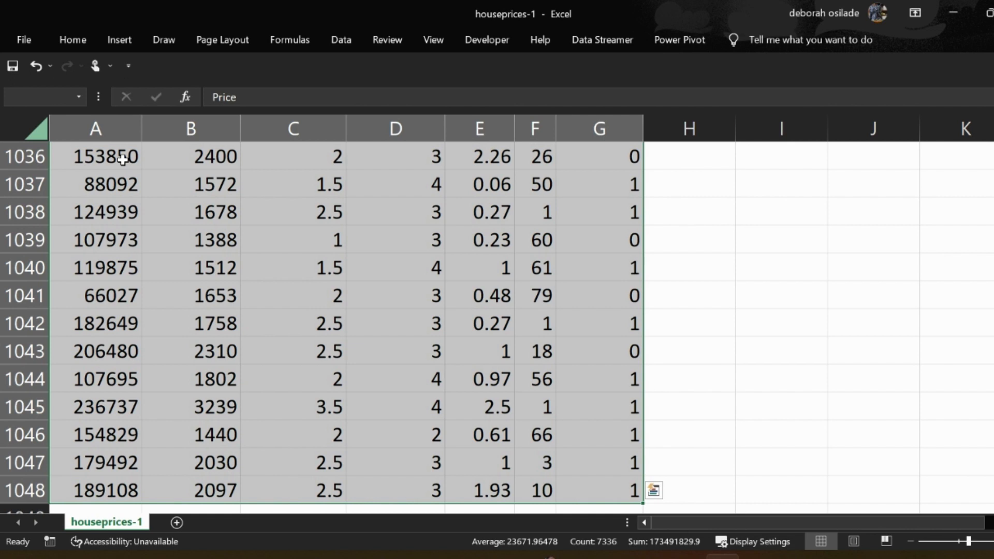
{"action": "left_click", "coordinate": [117, 45]}
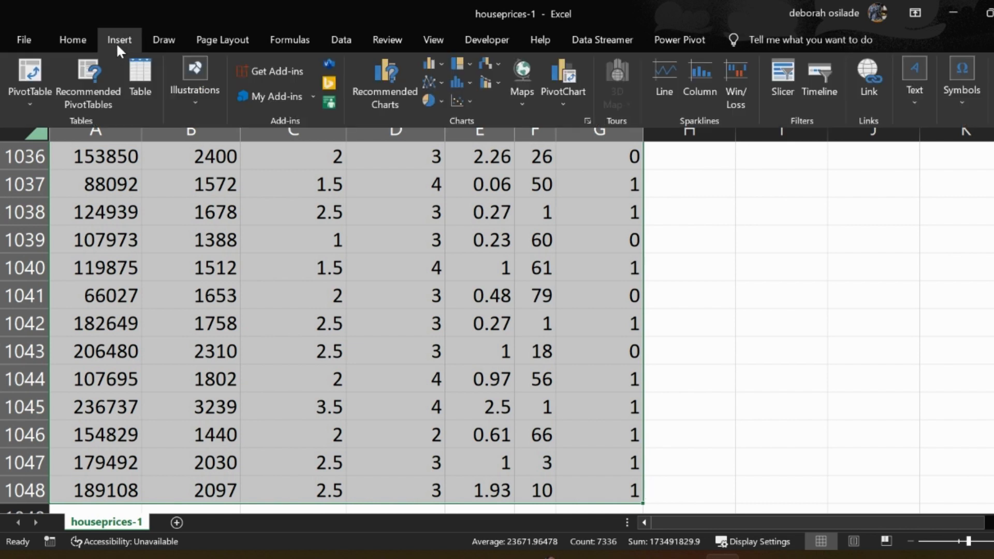
{"action": "left_click", "coordinate": [137, 82]}
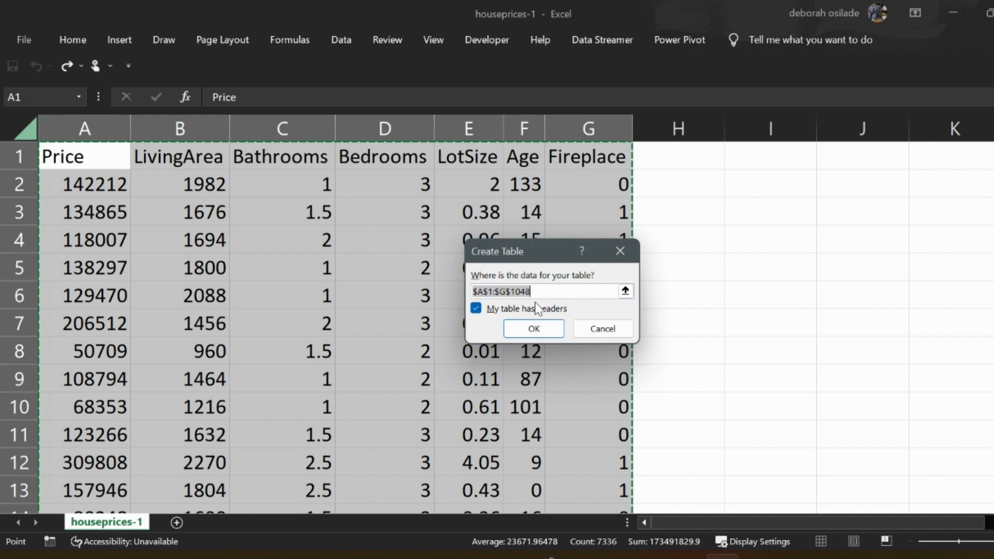
{"action": "left_click", "coordinate": [550, 332]}
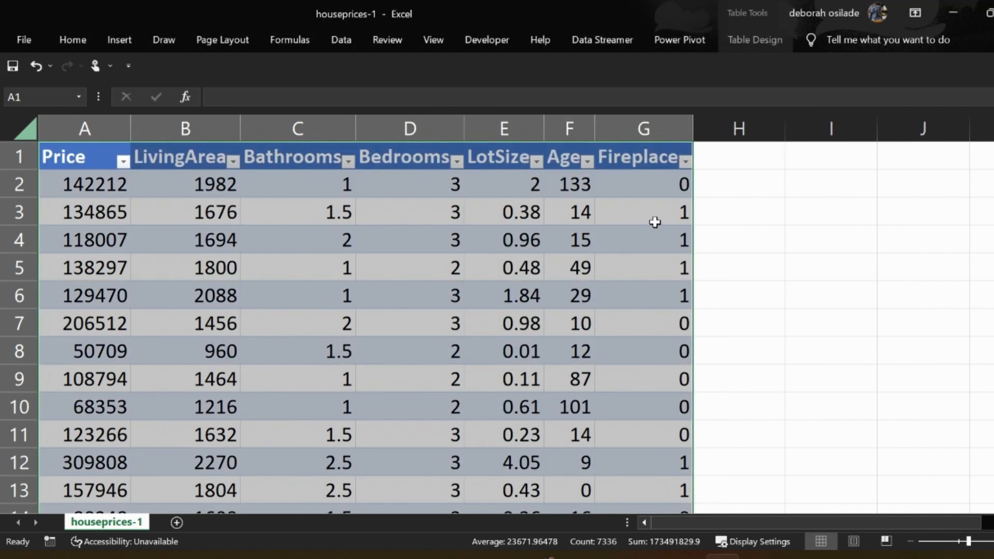
- Select cells inside and outside the table in turn to compare when the table tools are available
{"action": "left_click", "coordinate": [654, 222]}
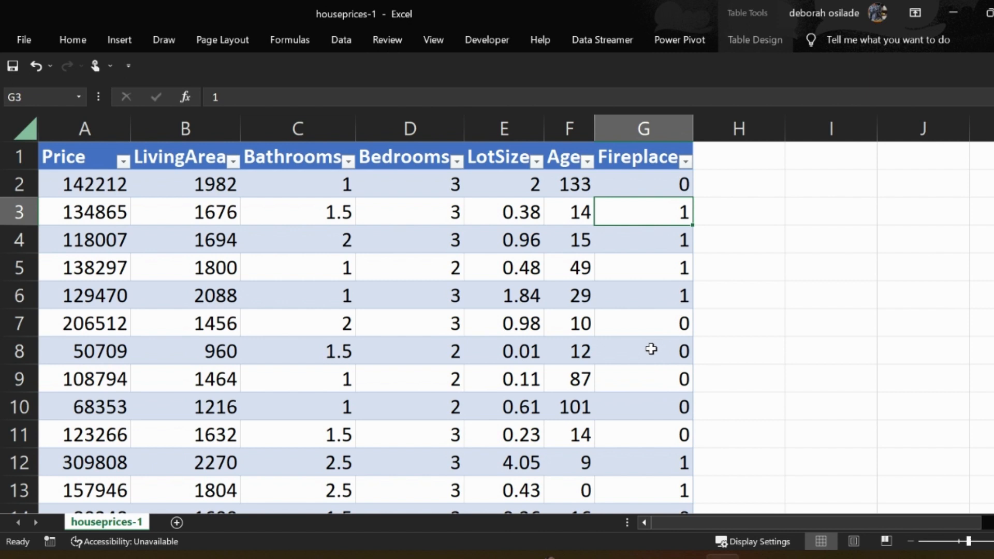
{"action": "left_click", "coordinate": [642, 300]}
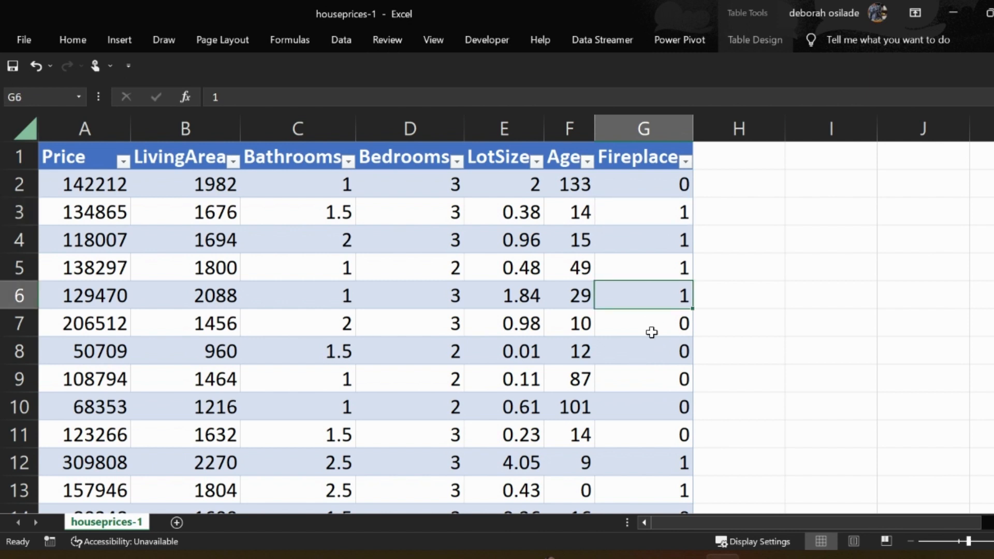
{"action": "left_click", "coordinate": [817, 292]}
{"action": "left_click", "coordinate": [616, 289]}
{"action": "left_click", "coordinate": [827, 296]}
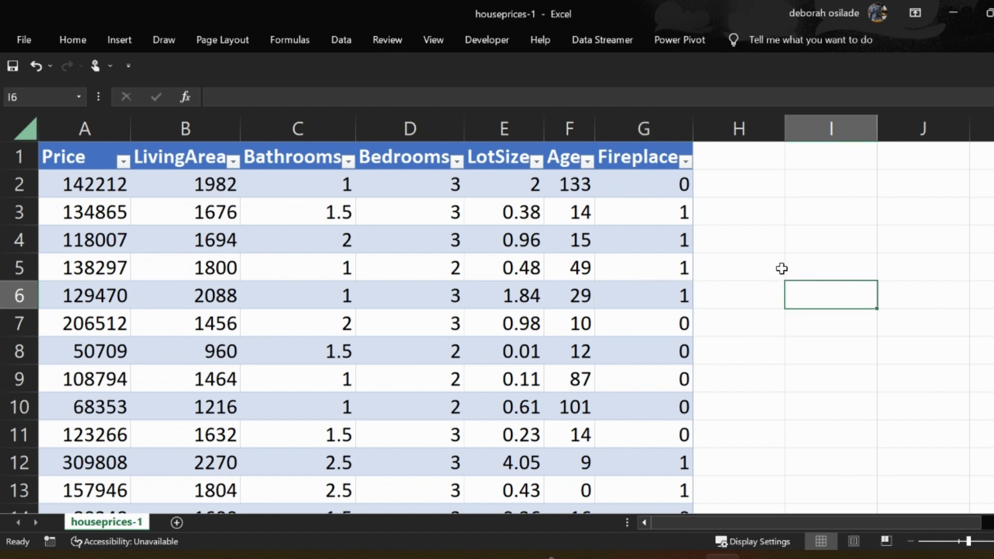
- Rename the table as house_prices
{"action": "left_click", "coordinate": [670, 285]}
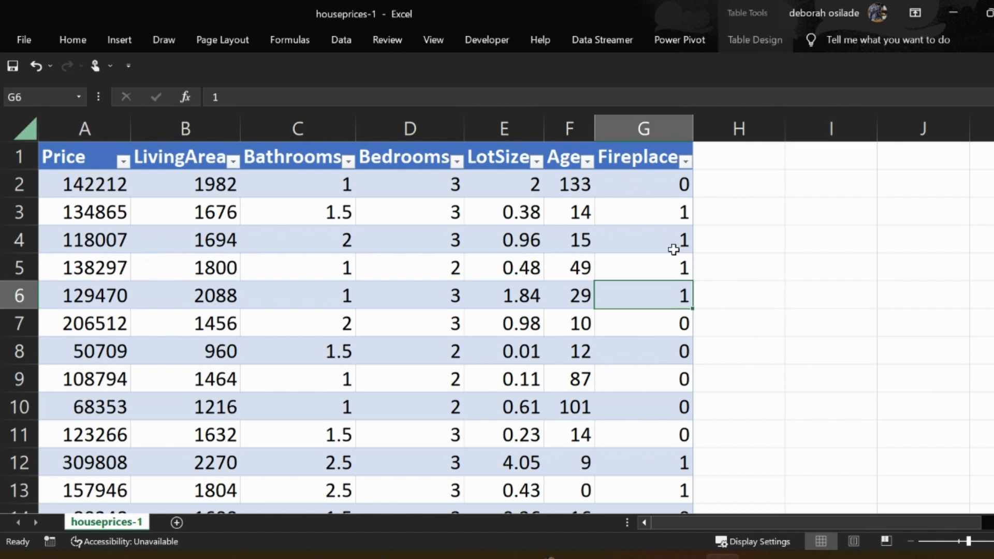
{"action": "left_click", "coordinate": [748, 36]}
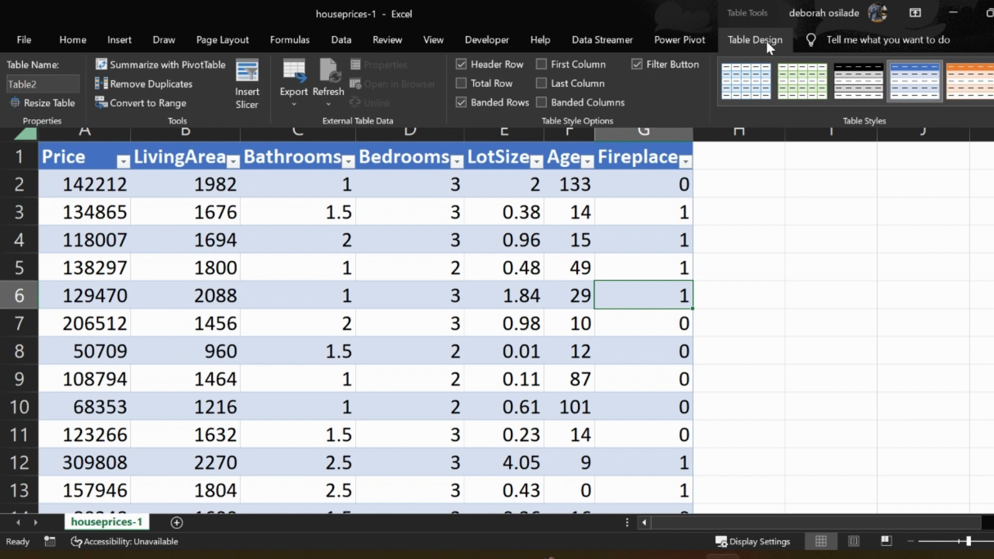
{"action": "left_click", "coordinate": [64, 83]}
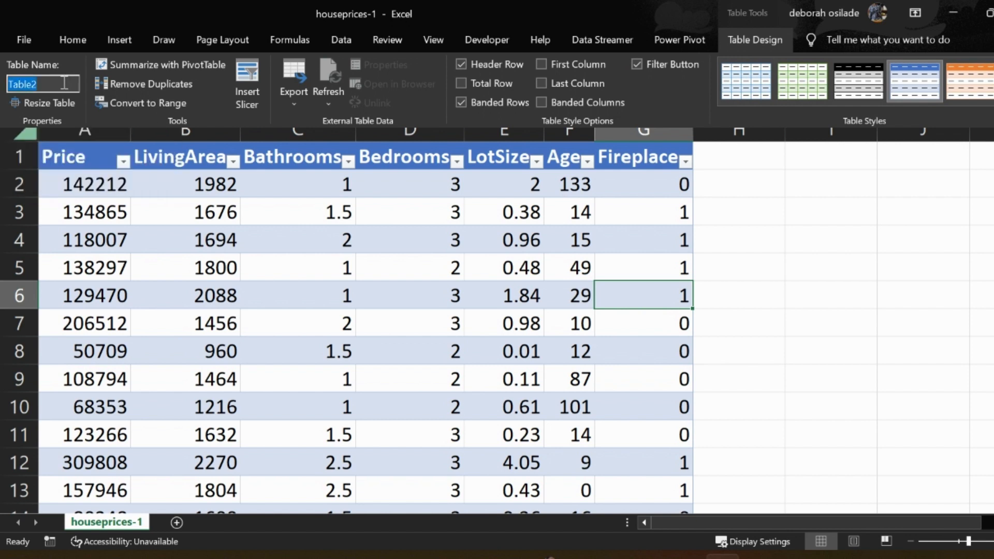
{"action": "key", "text": "BackSpace"}
{"action": "type", "text": "house_price"}
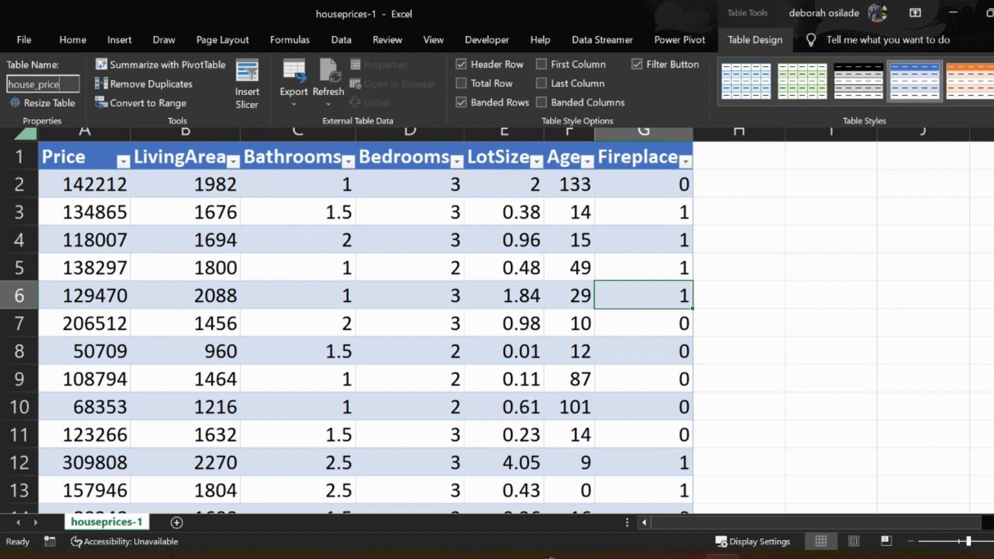
{"action": "type", "text": "s"}
{"action": "key", "text": "Return"}
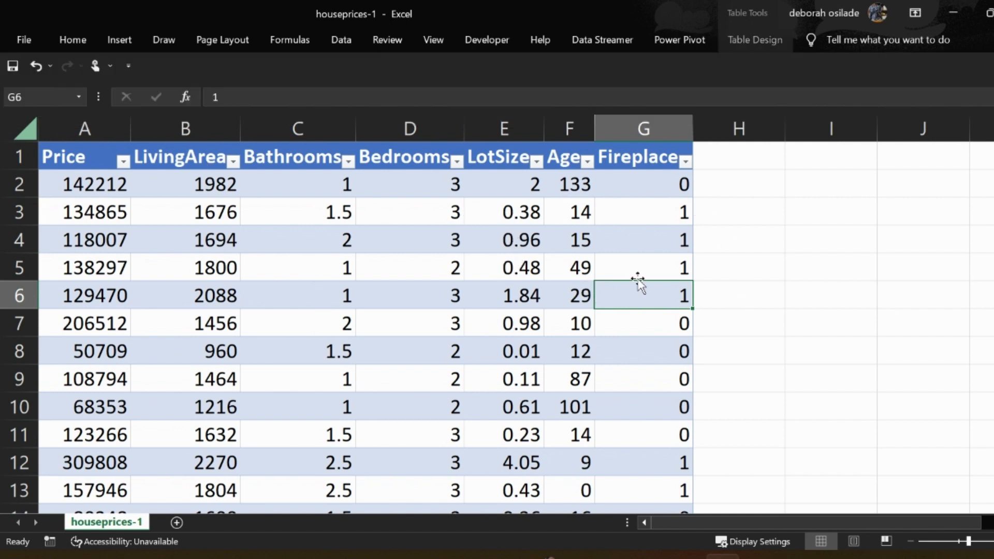
{"action": "left_click", "coordinate": [760, 273]}
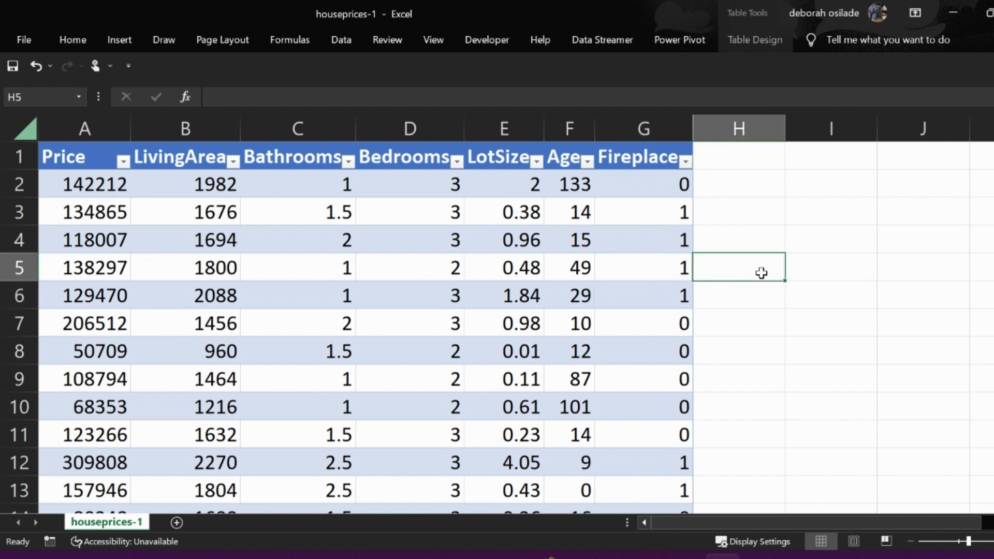
{"action": "left_click", "coordinate": [647, 275]}
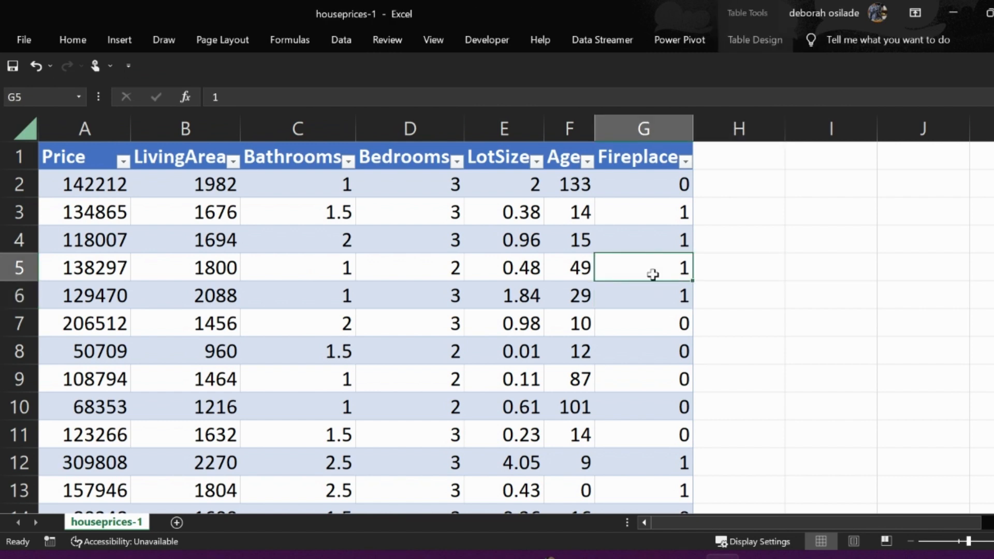
{"action": "left_click", "coordinate": [827, 276]}
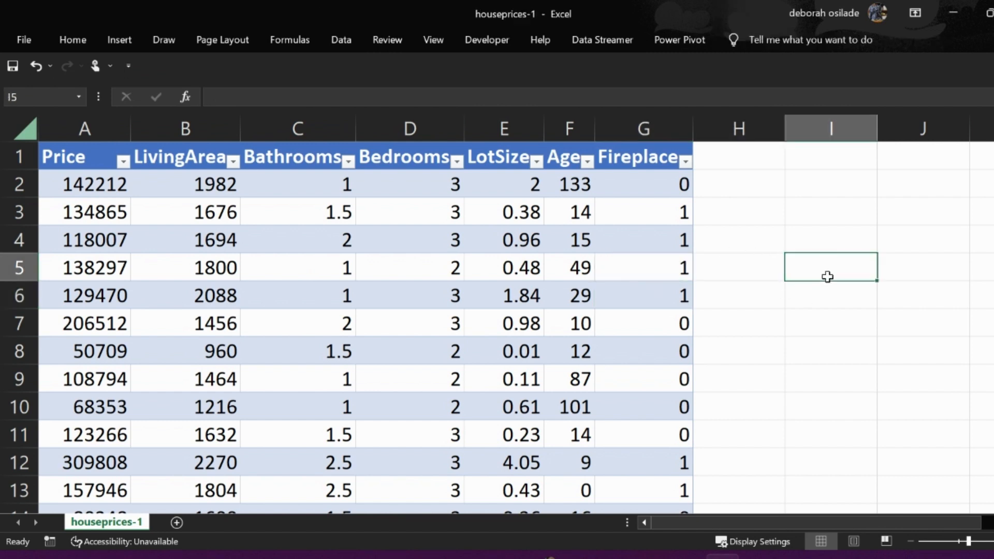
{"action": "left_click", "coordinate": [652, 245]}
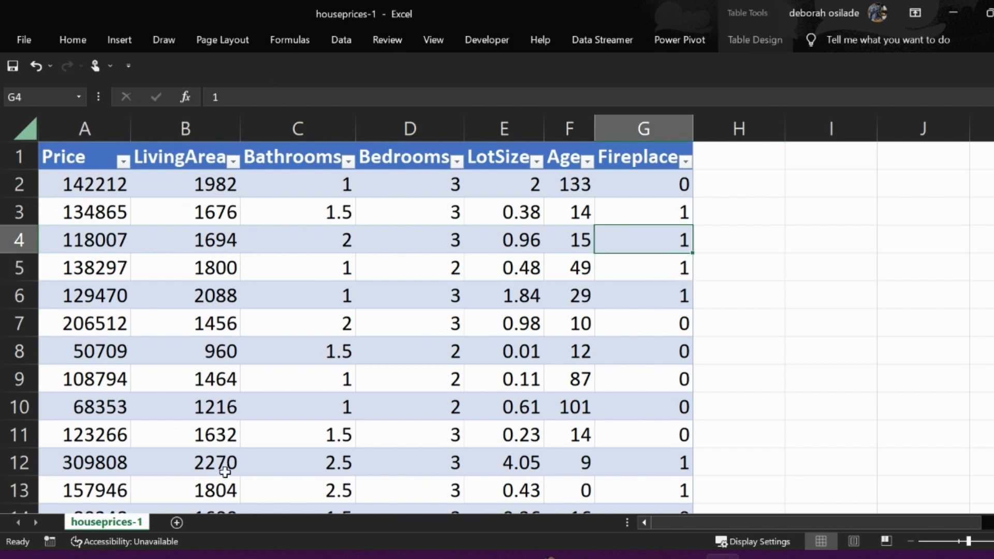
- Add a new worksheet and name it cutie
{"action": "left_click", "coordinate": [176, 522]}
{"action": "double_click", "coordinate": [180, 522]}
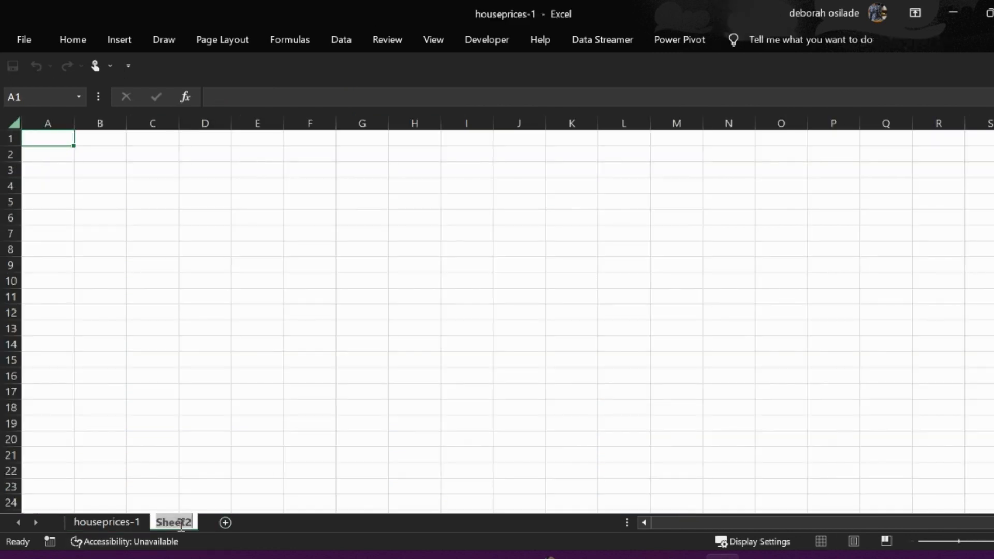
{"action": "key", "text": "BackSpace"}
{"action": "type", "text": "cutie"}
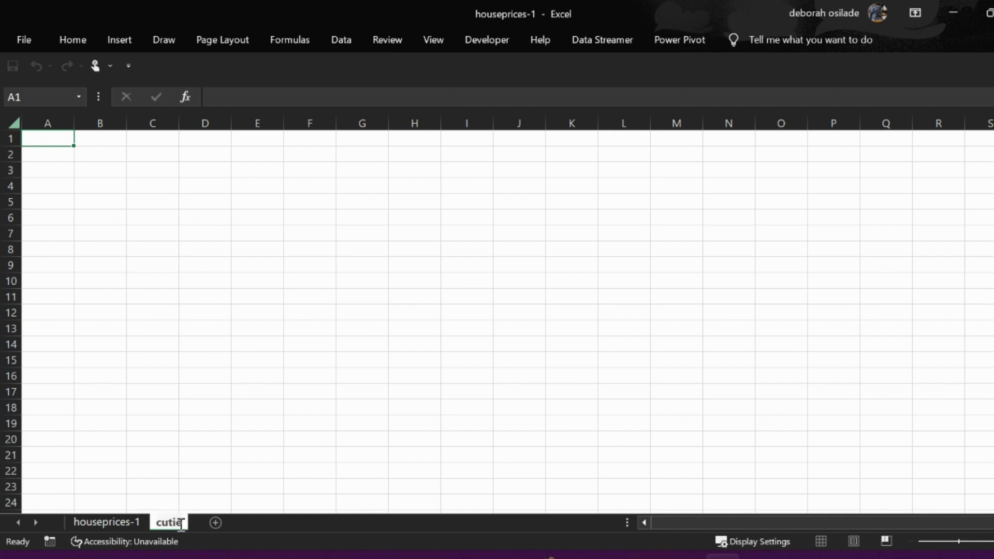
{"action": "key", "text": "Return"}
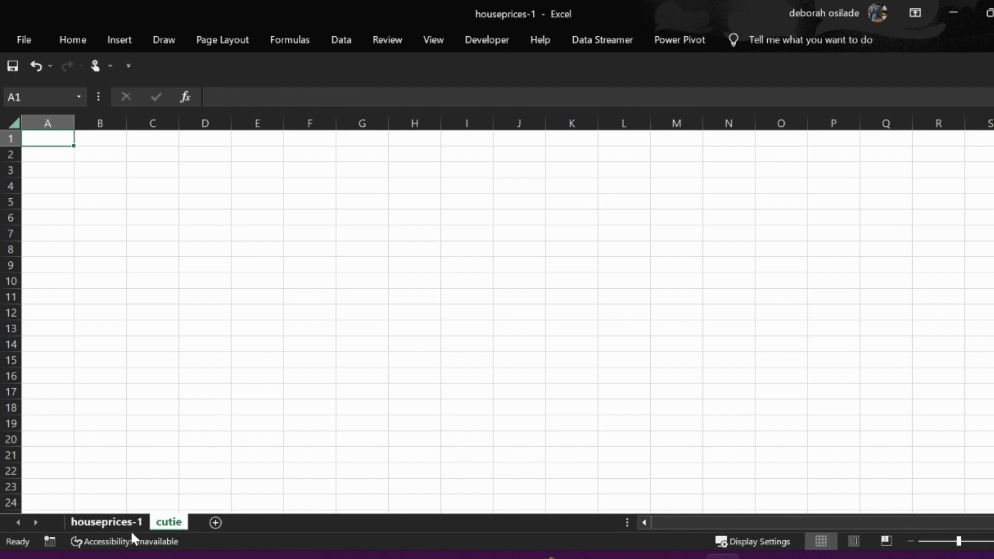
- Check how the house_prices table is listed among the workbook's defined names, starting from the houseprices-1 sheet
{"action": "left_click", "coordinate": [115, 522]}
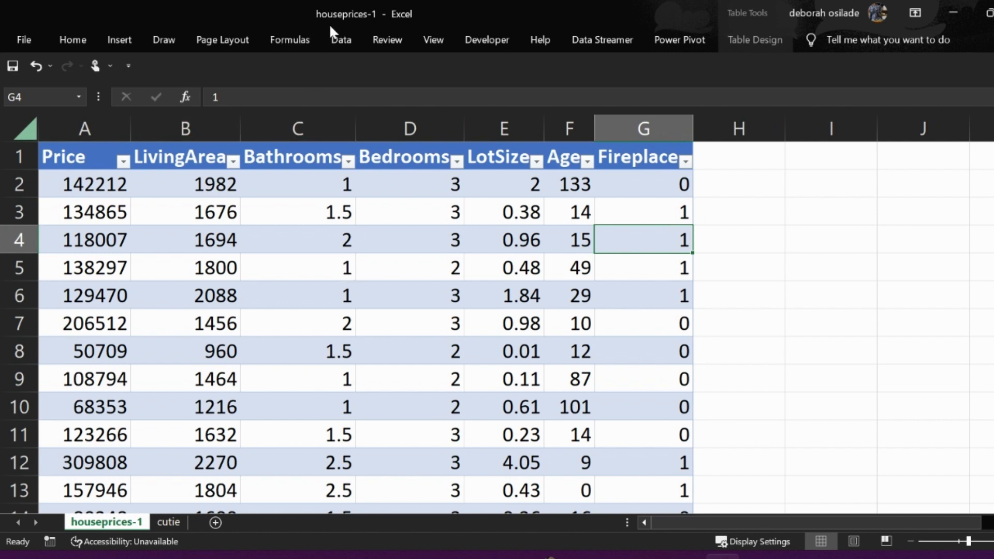
{"action": "left_click", "coordinate": [305, 37]}
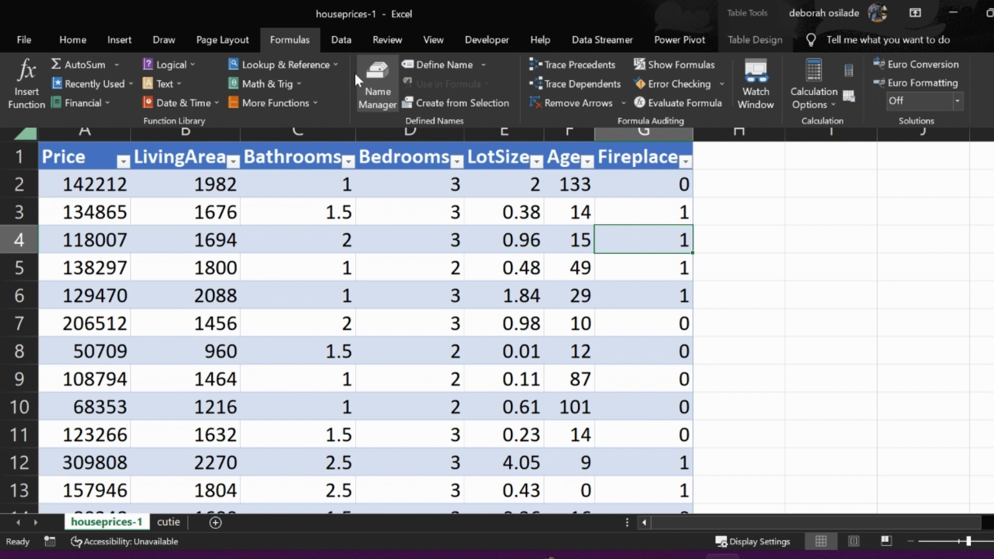
{"action": "left_click", "coordinate": [390, 93]}
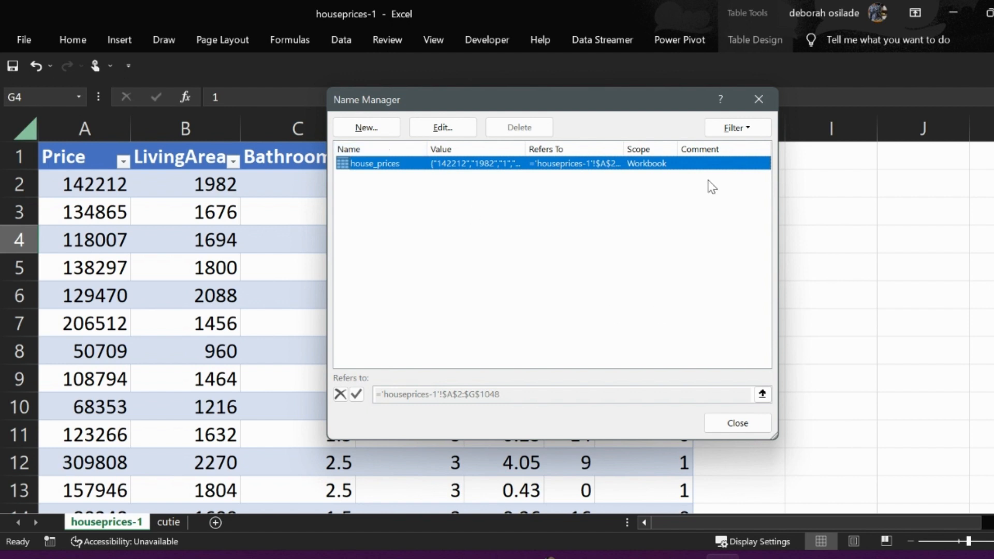
{"action": "left_click", "coordinate": [719, 429]}
{"action": "left_click", "coordinate": [738, 423]}
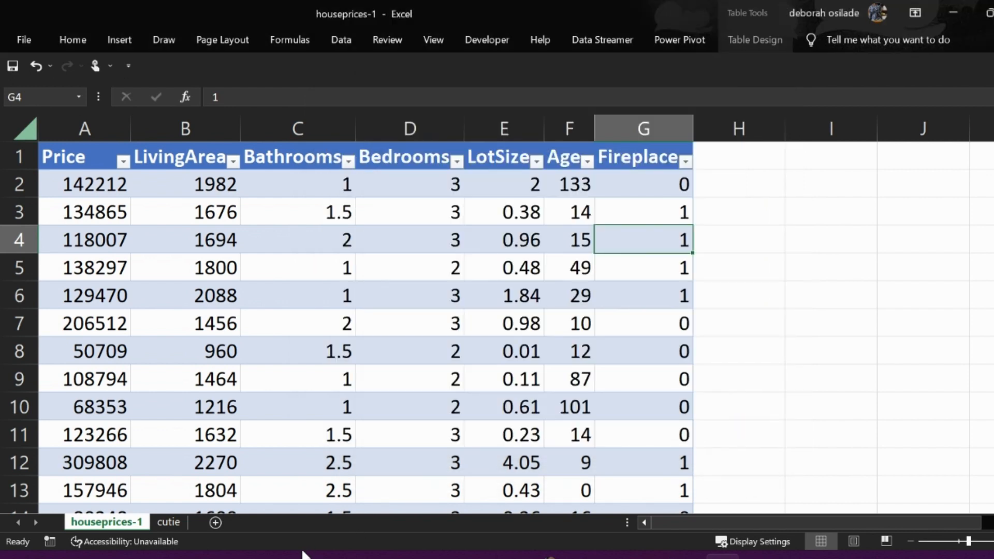
- Enter the formula =house_prices in cell G8 of the cutie sheet as a test, and clear the cell again
{"action": "left_click", "coordinate": [156, 524]}
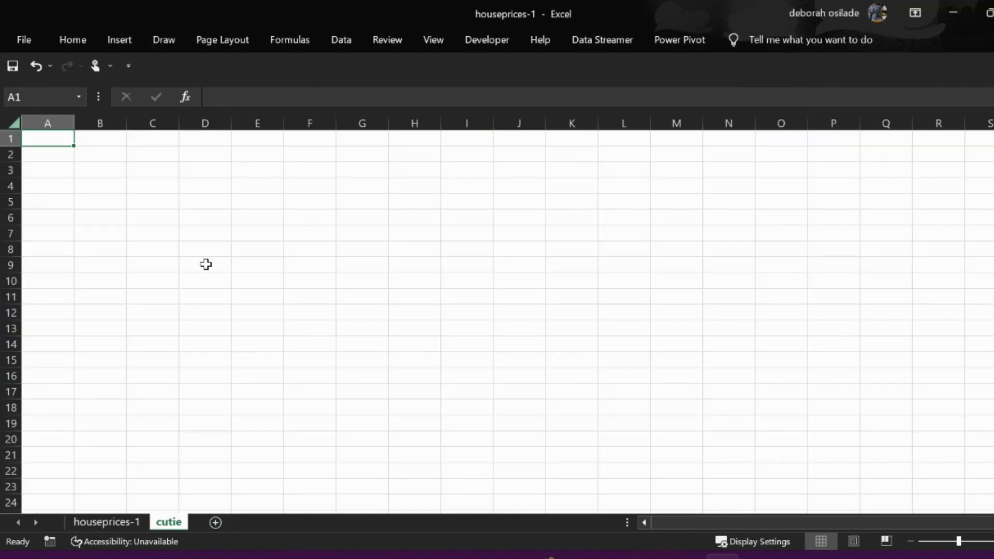
{"action": "left_click", "coordinate": [363, 244]}
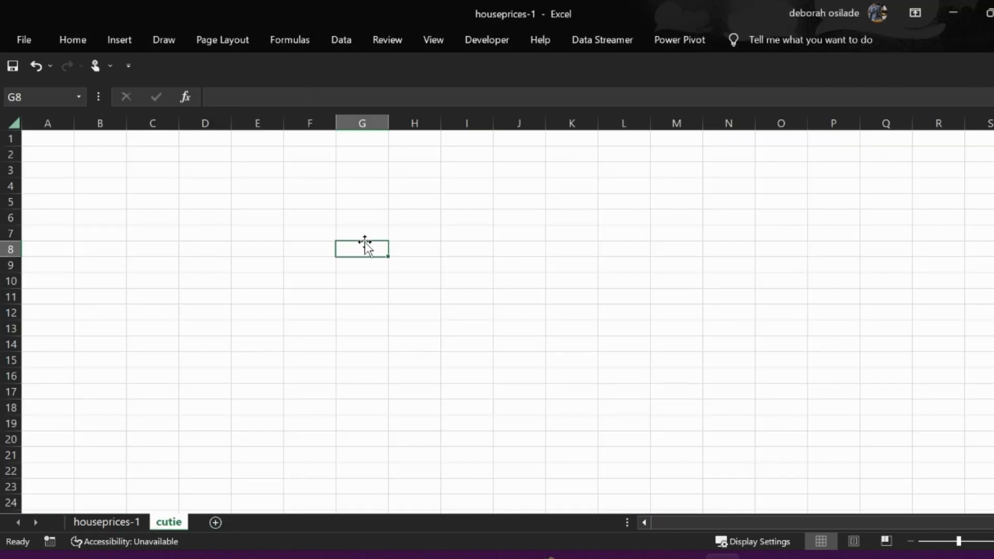
{"action": "type", "text": "="}
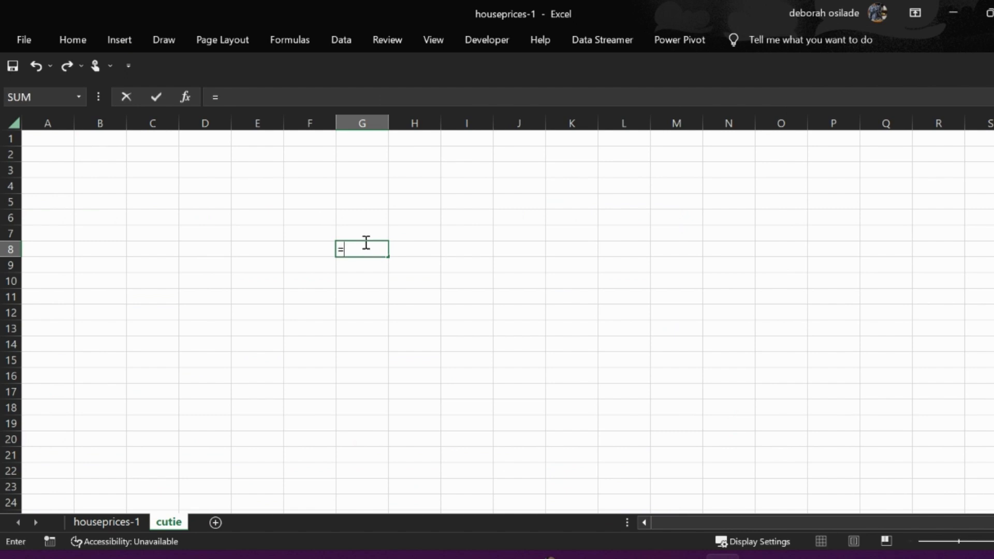
{"action": "type", "text": "hou"}
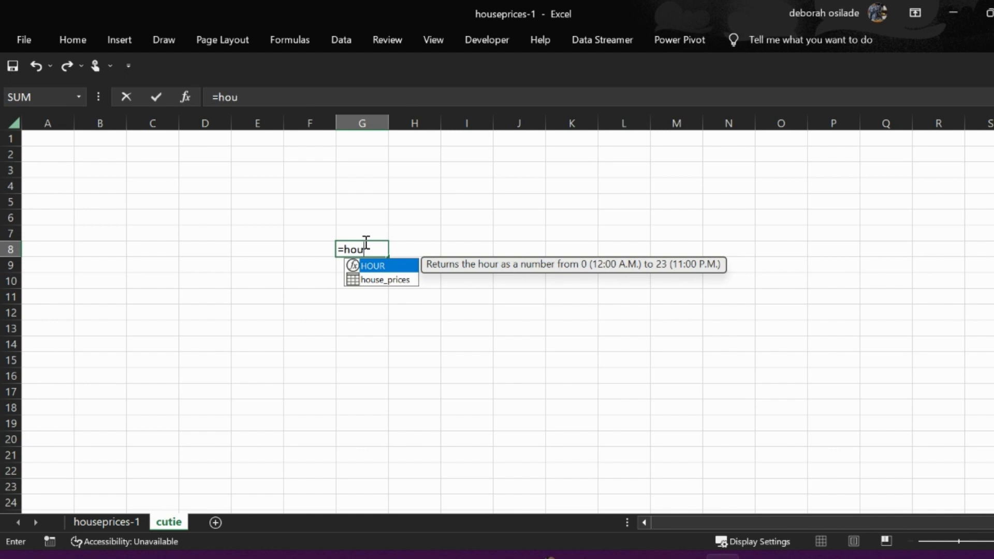
{"action": "key", "text": "Down"}
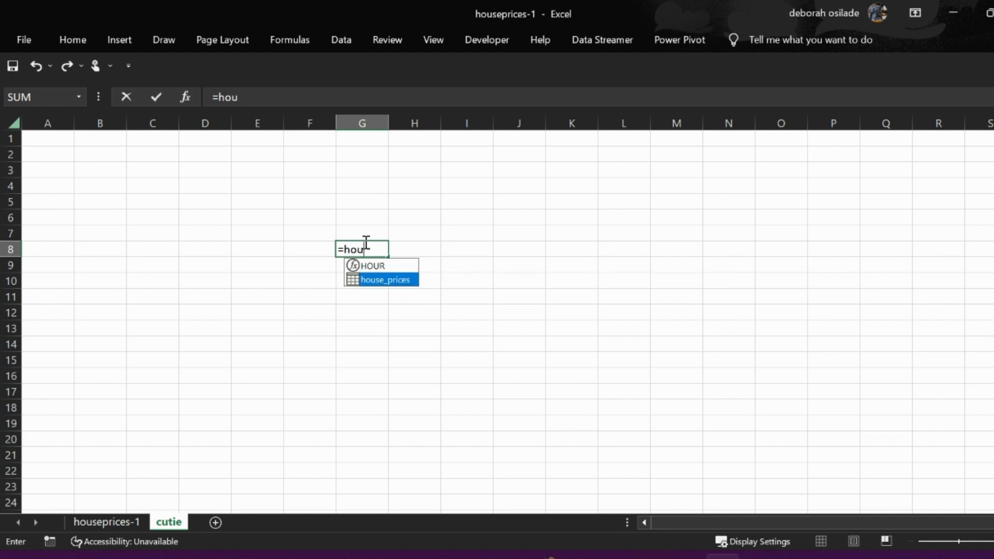
{"action": "key", "text": "Tab"}
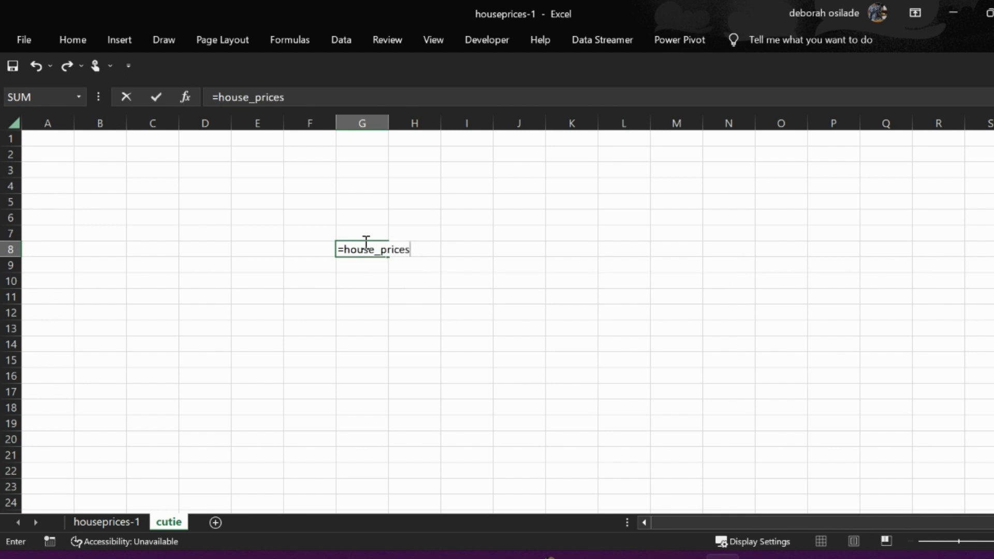
{"action": "key", "text": "BackSpace"}
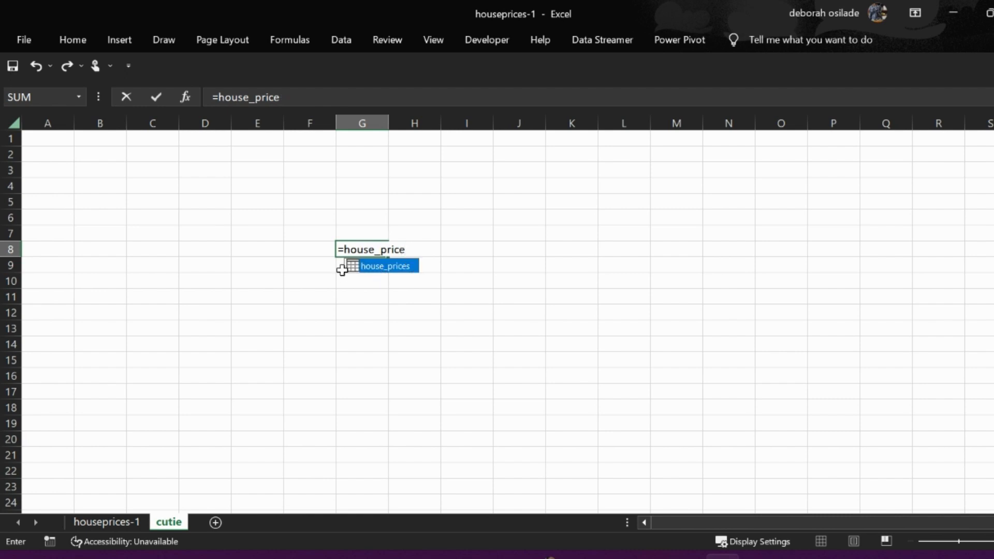
{"action": "double_click", "coordinate": [379, 267]}
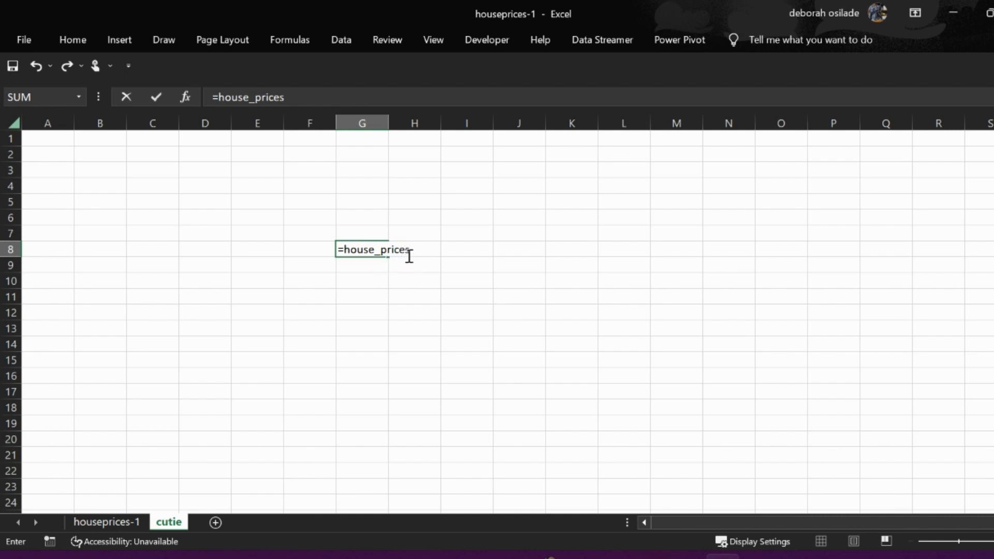
{"action": "key", "text": "Return"}
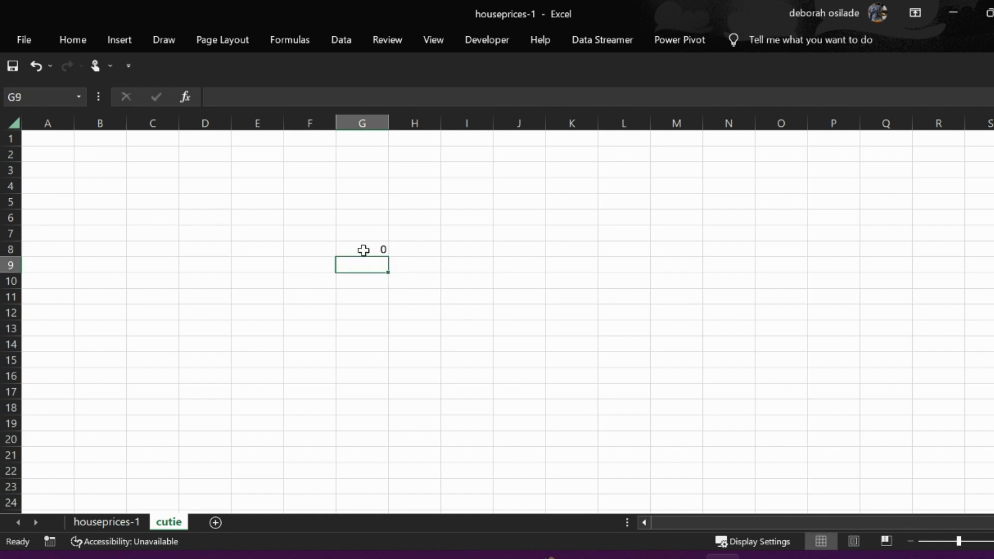
{"action": "left_click", "coordinate": [363, 250]}
{"action": "key", "text": "Delete"}
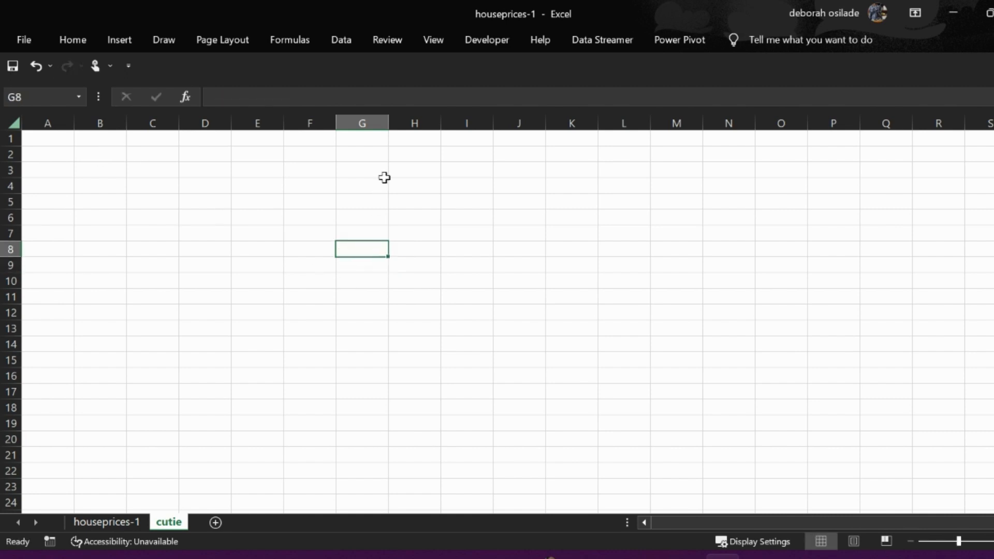
- Try to reference the worksheet name cutie in a formula in cell G8, and discard the entry
{"action": "type", "text": "=c"}
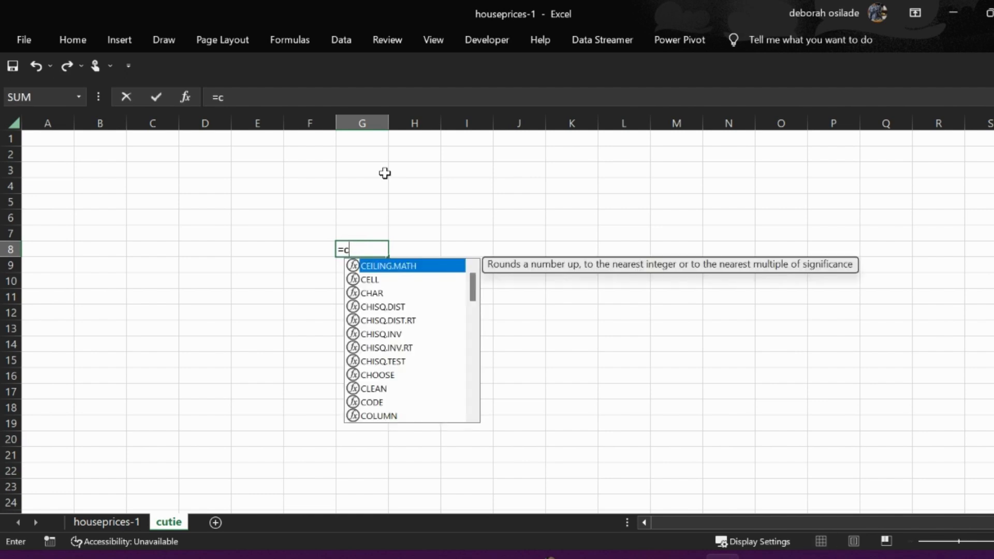
{"action": "type", "text": "utie"}
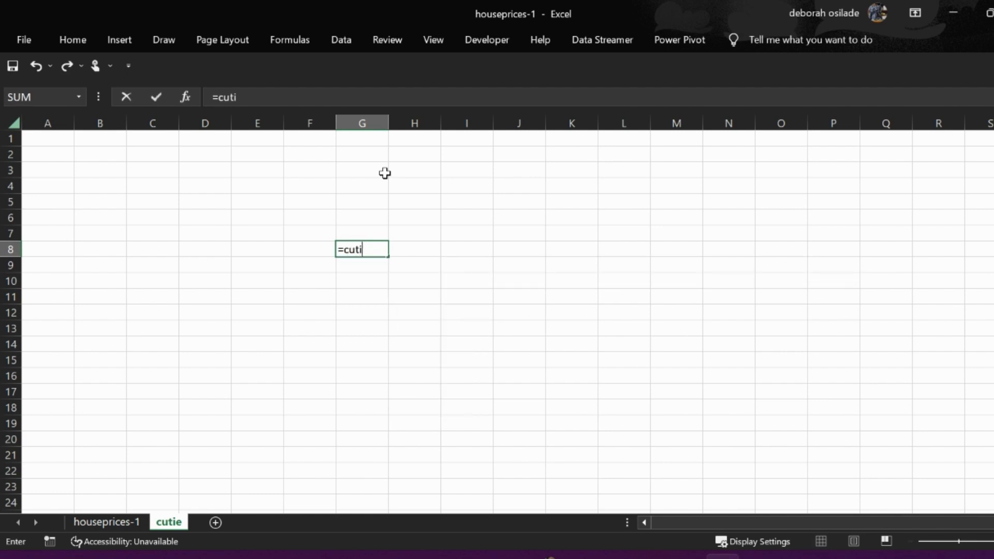
{"action": "key", "text": "BackSpace"}
{"action": "key", "text": "BackSpace"}
{"action": "key", "text": "BackSpace"}
{"action": "key", "text": "BackSpace"}
{"action": "key", "text": "BackSpace"}
{"action": "key", "text": "BackSpace"}
{"action": "key", "text": "Return"}
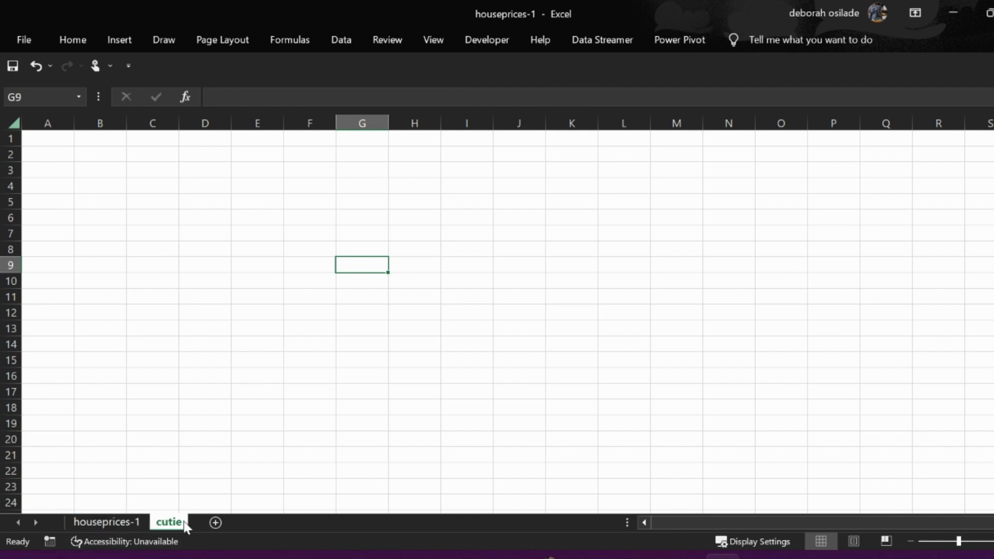
{"action": "left_click", "coordinate": [177, 471]}
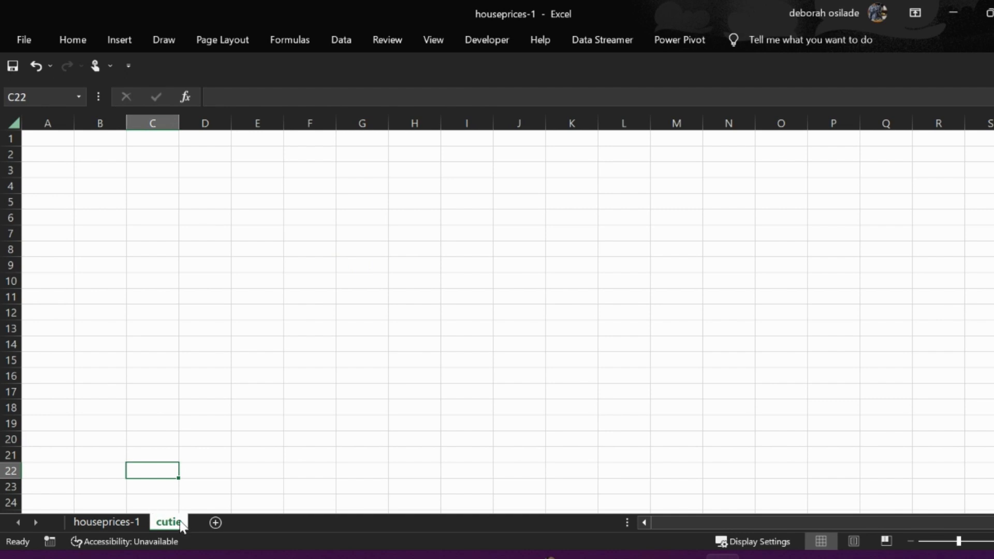
{"action": "left_click", "coordinate": [106, 523]}
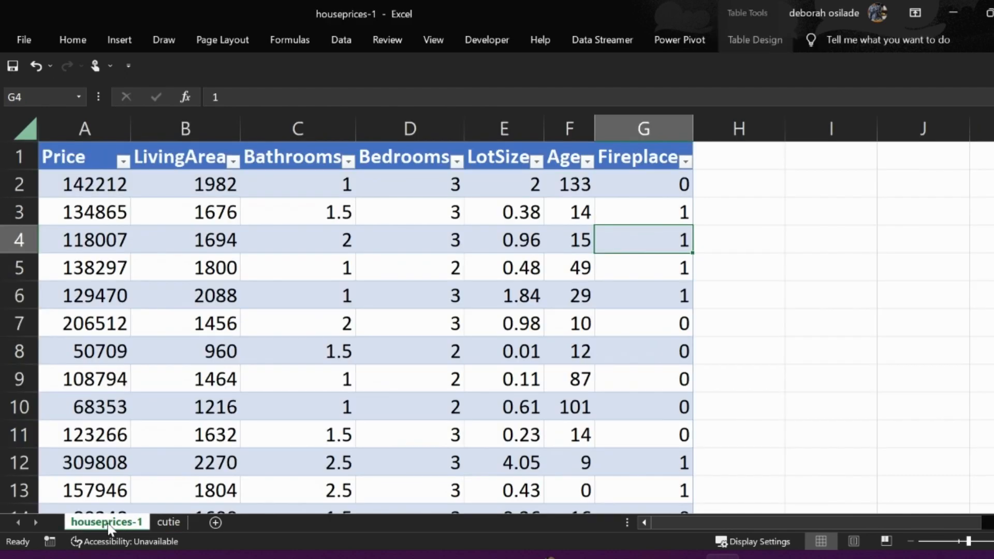
{"action": "left_click", "coordinate": [272, 268]}
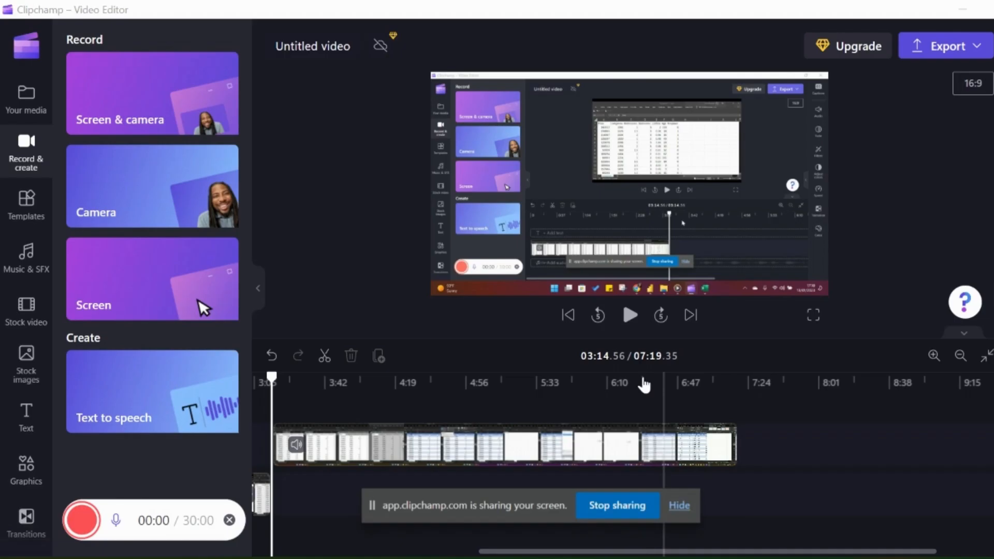
{"action": "left_click", "coordinate": [679, 507]}
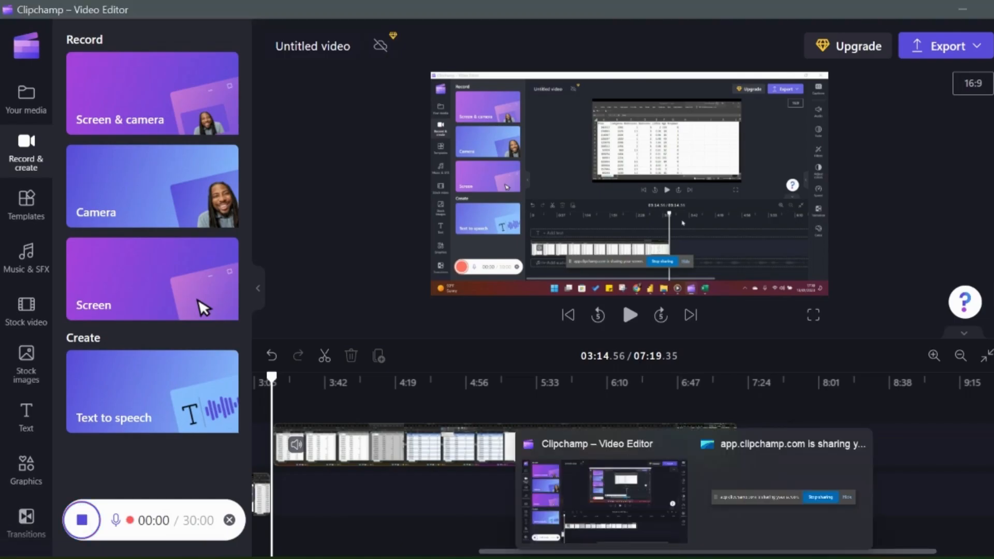
{"action": "left_click", "coordinate": [730, 557]}
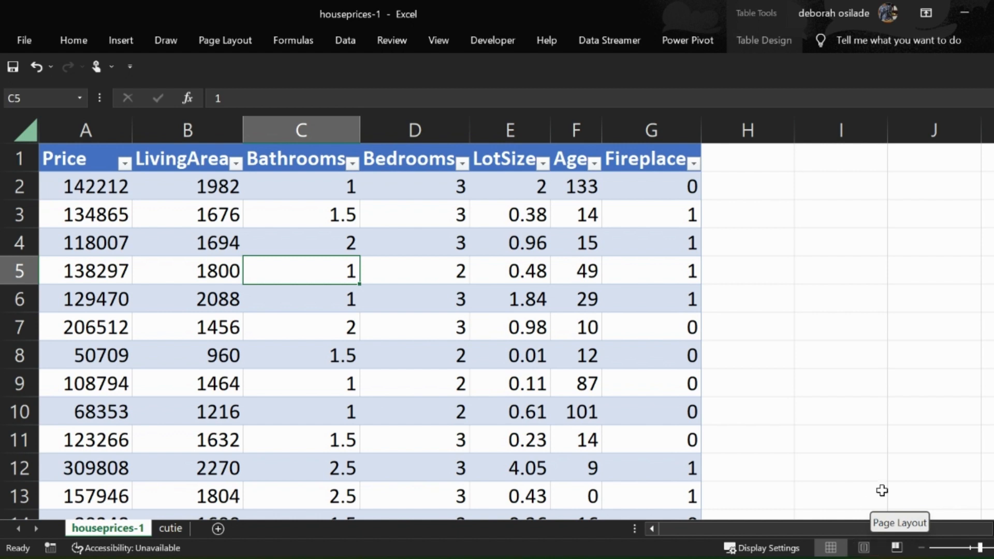
- Rename the cutie worksheet as workspace
{"action": "left_click", "coordinate": [167, 529]}
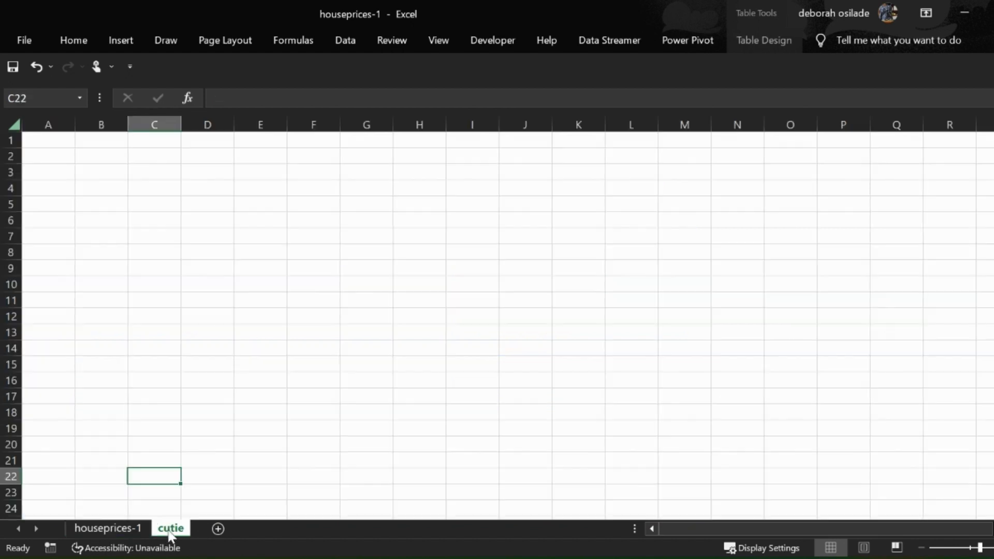
{"action": "double_click", "coordinate": [176, 528]}
{"action": "key", "text": "BackSpace"}
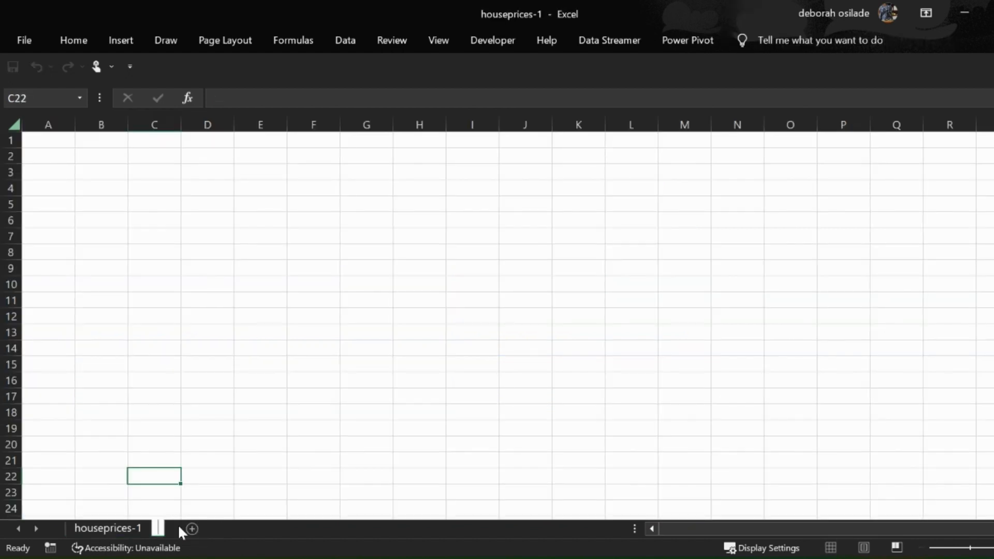
{"action": "type", "text": "workspace"}
{"action": "key", "text": "Return"}
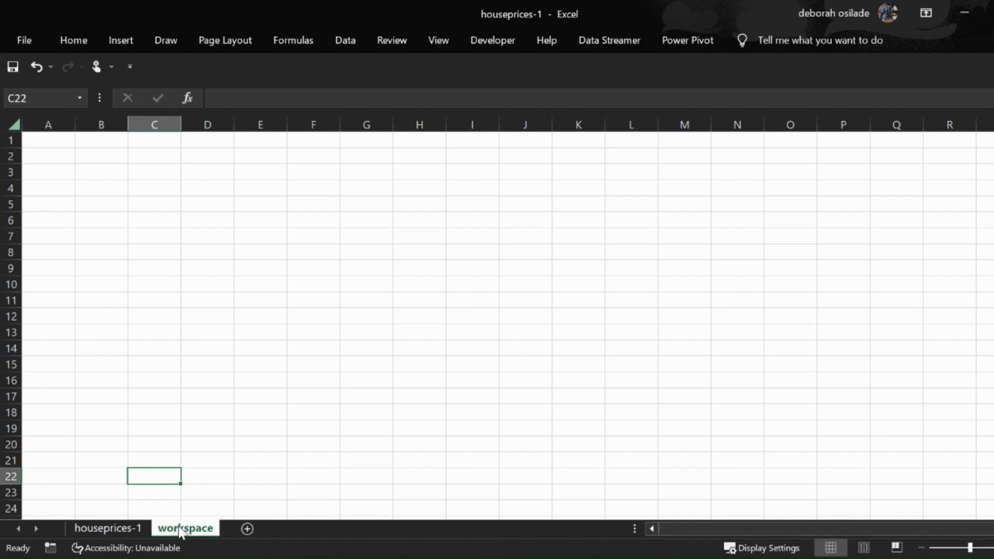
- Enter the label "Average house price" in cell B1 of the workspace sheet
{"action": "scroll", "coordinate": [496, 317], "scroll_direction": "up", "scroll_amount": 3}
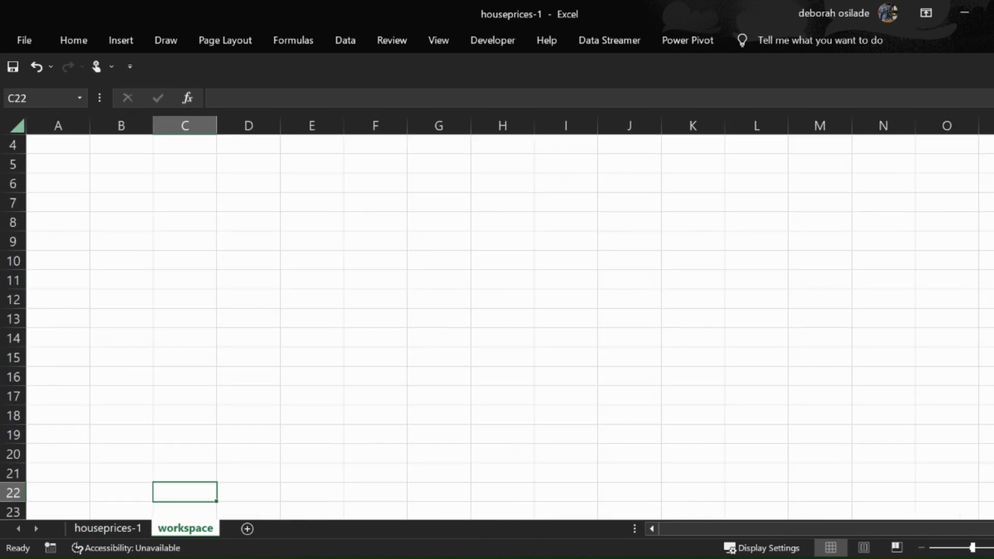
{"action": "scroll", "coordinate": [861, 528], "scroll_direction": "up", "scroll_amount": 2}
{"action": "scroll", "coordinate": [434, 302], "scroll_direction": "up", "scroll_amount": 3}
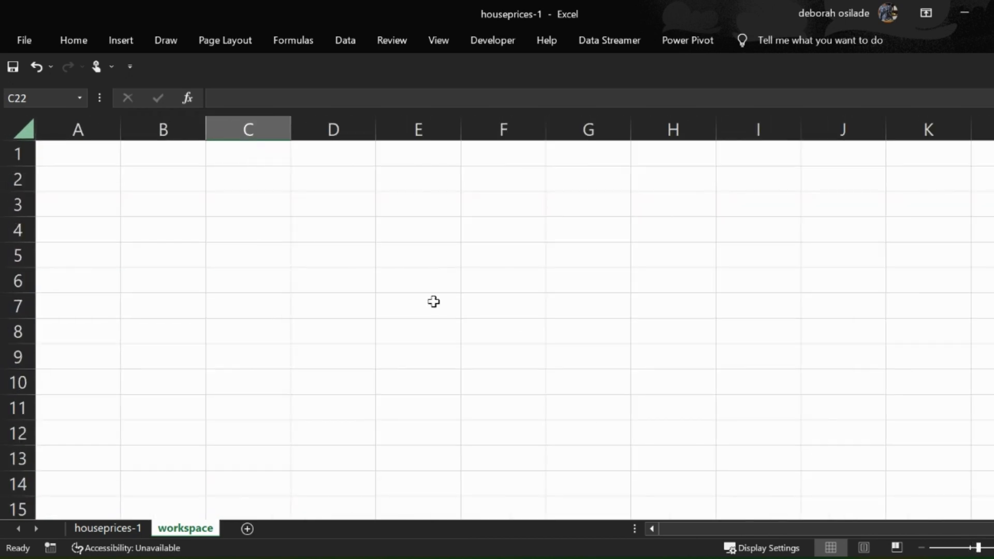
{"action": "left_click", "coordinate": [258, 156]}
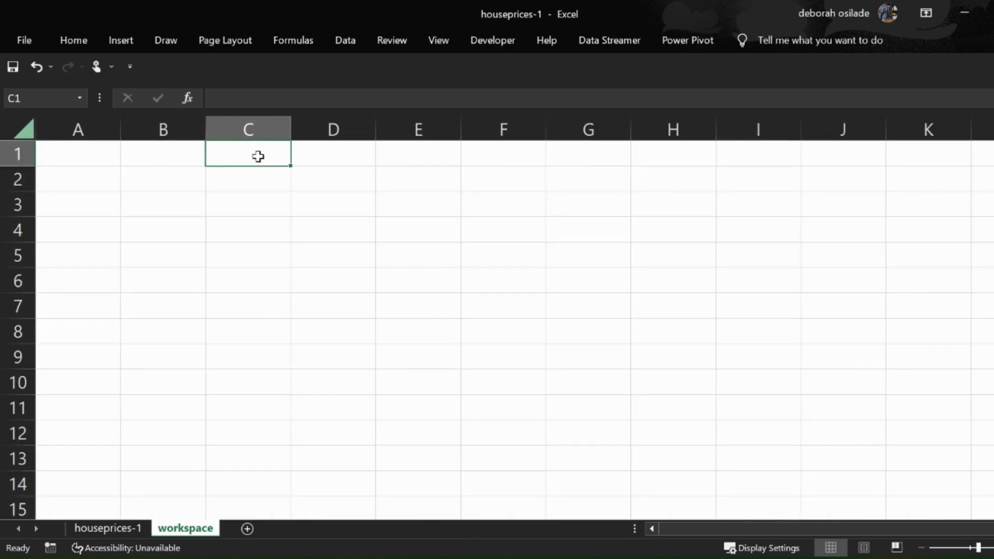
{"action": "left_click", "coordinate": [179, 159]}
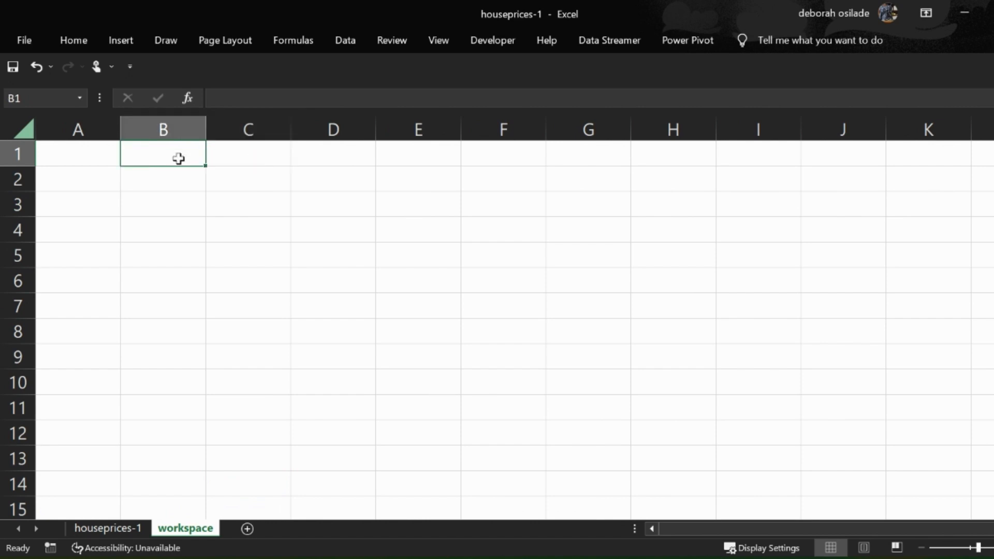
{"action": "type", "text": "A"}
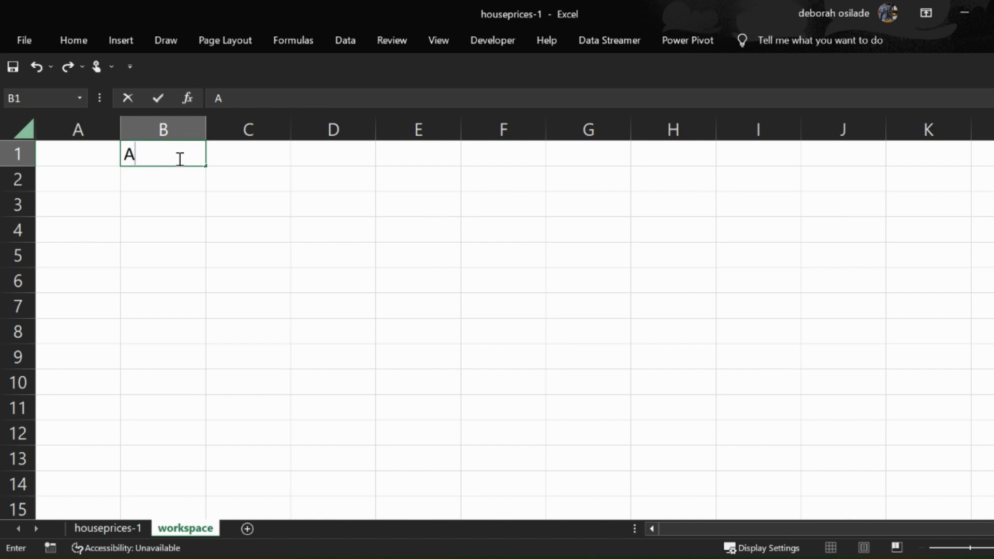
{"action": "type", "text": "vera"}
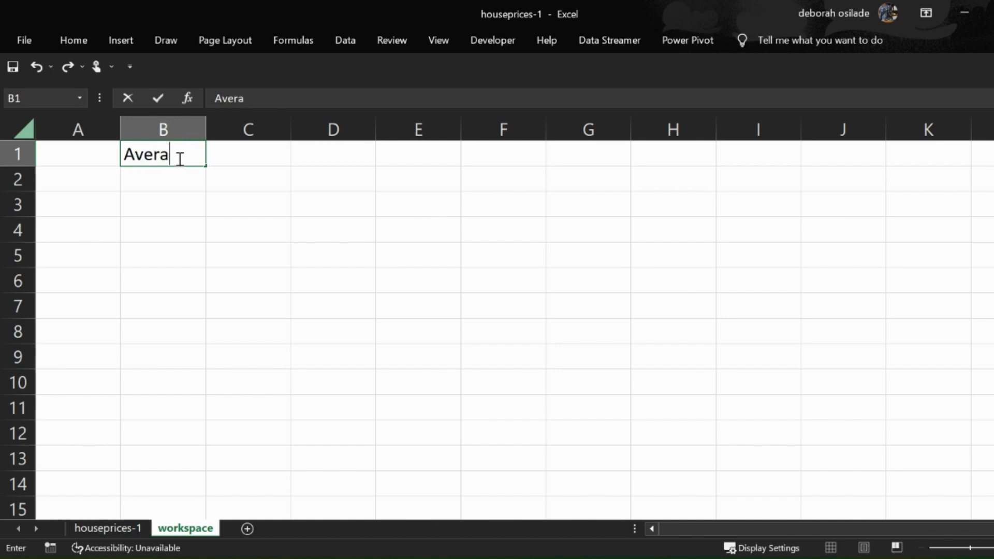
{"action": "type", "text": "ge house pri"}
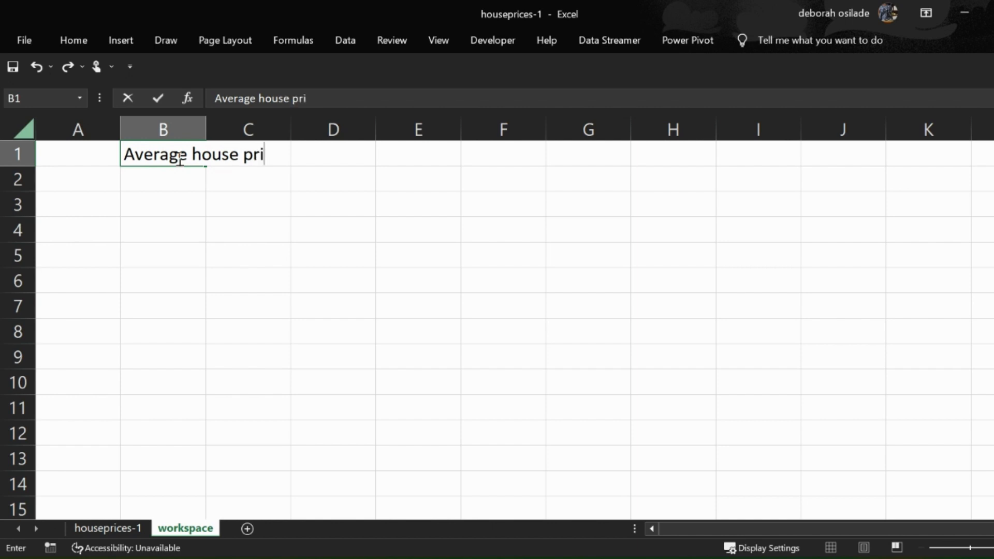
{"action": "type", "text": "ce"}
{"action": "key", "text": "Return"}
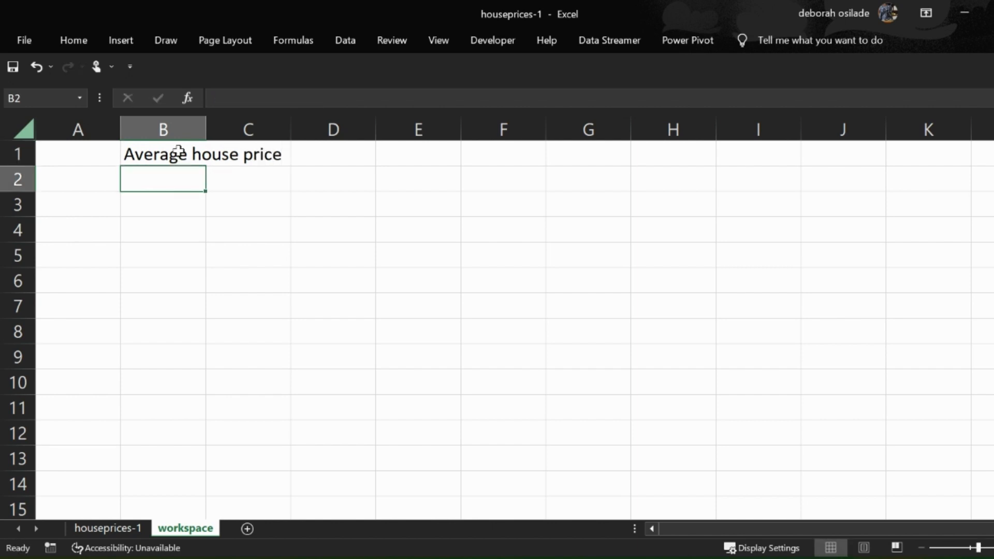
- Enter the formula =AVERAGE('houseprices-1'!A:A) in cell D1 of the workspace sheet, and reopen it to inspect its A:A reference
{"action": "left_click", "coordinate": [327, 158]}
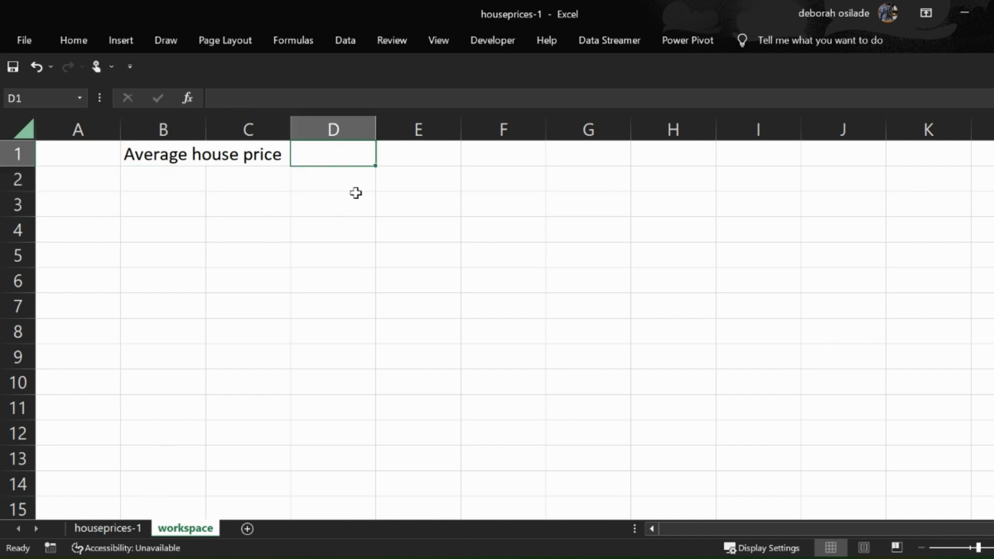
{"action": "type", "text": "="}
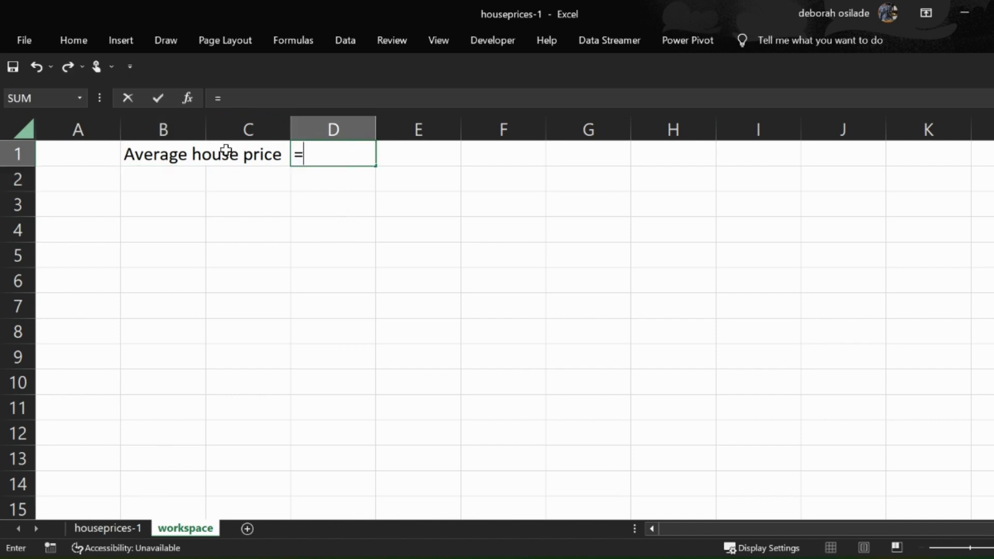
{"action": "type", "text": "av"}
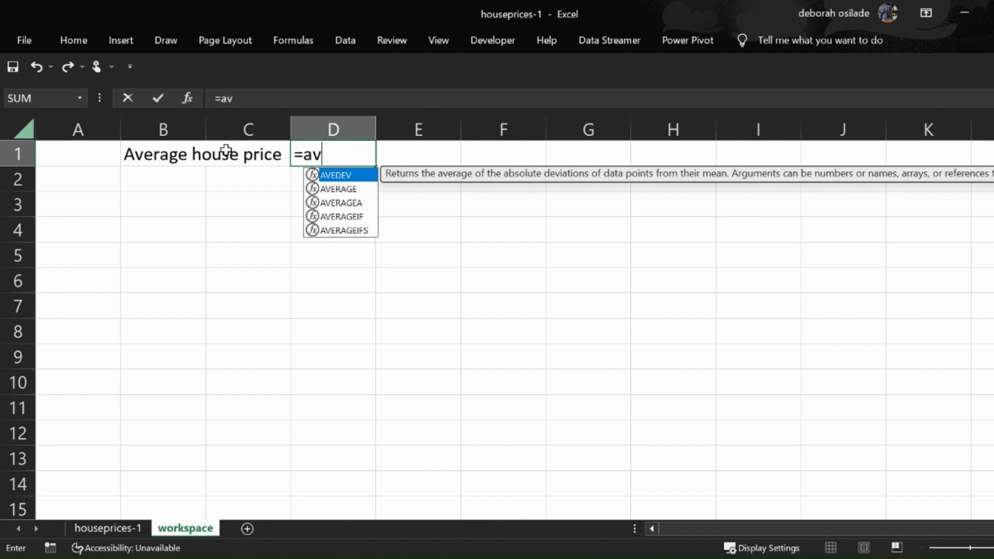
{"action": "key", "text": "Down"}
{"action": "key", "text": "Tab"}
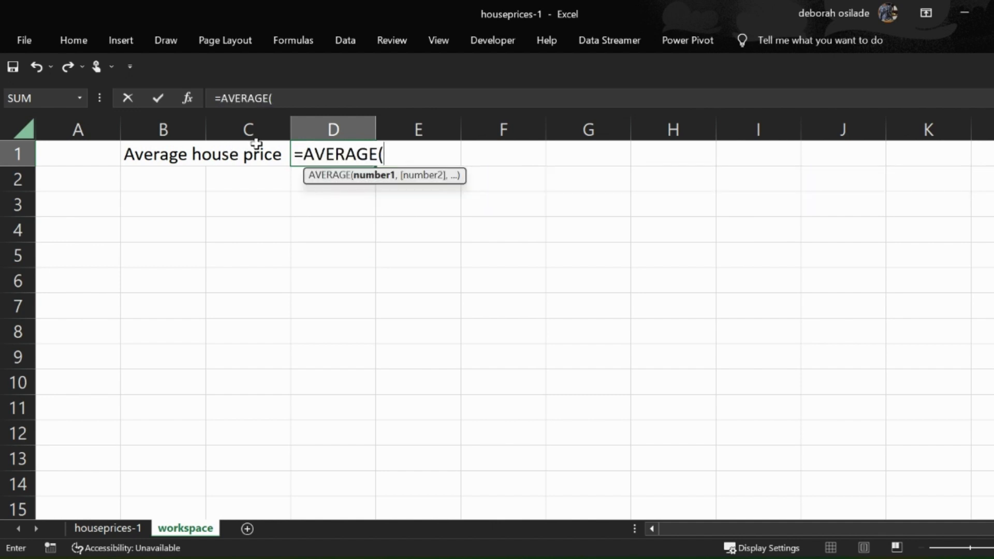
{"action": "left_click", "coordinate": [116, 523]}
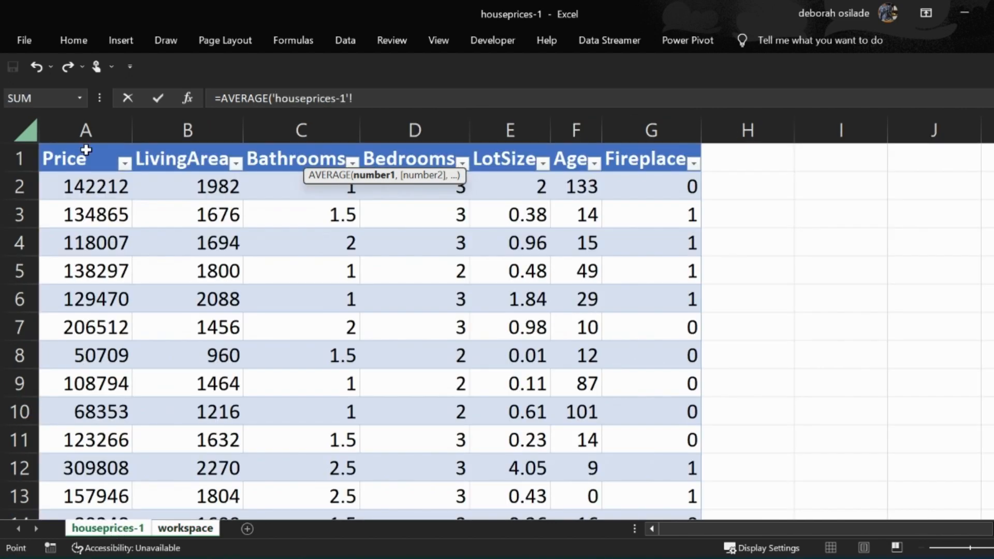
{"action": "left_click", "coordinate": [89, 133]}
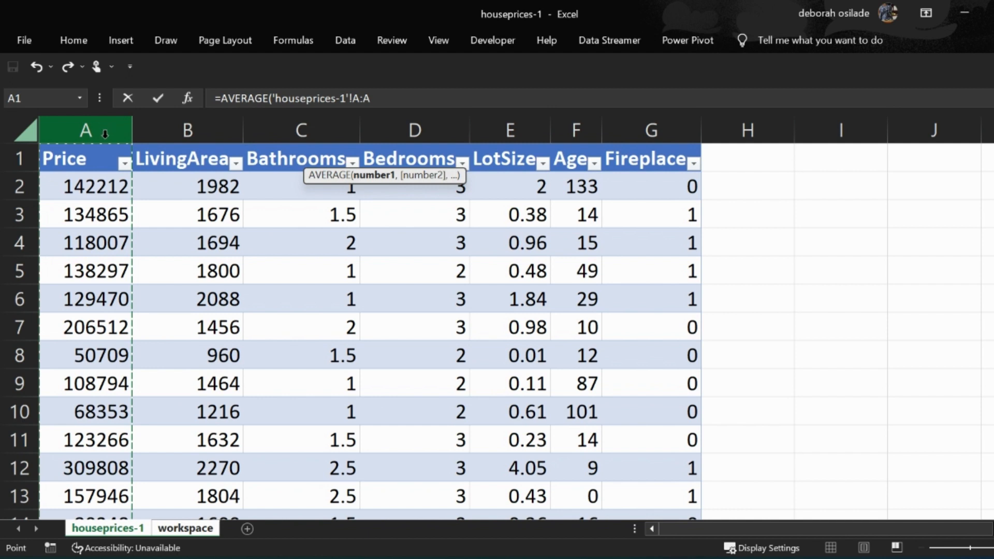
{"action": "type", "text": ")"}
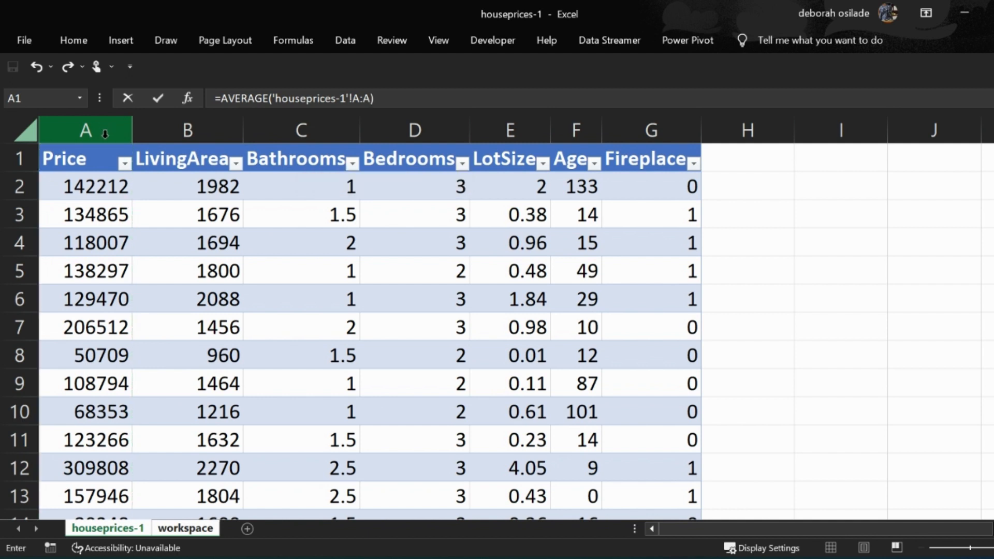
{"action": "key", "text": "Return"}
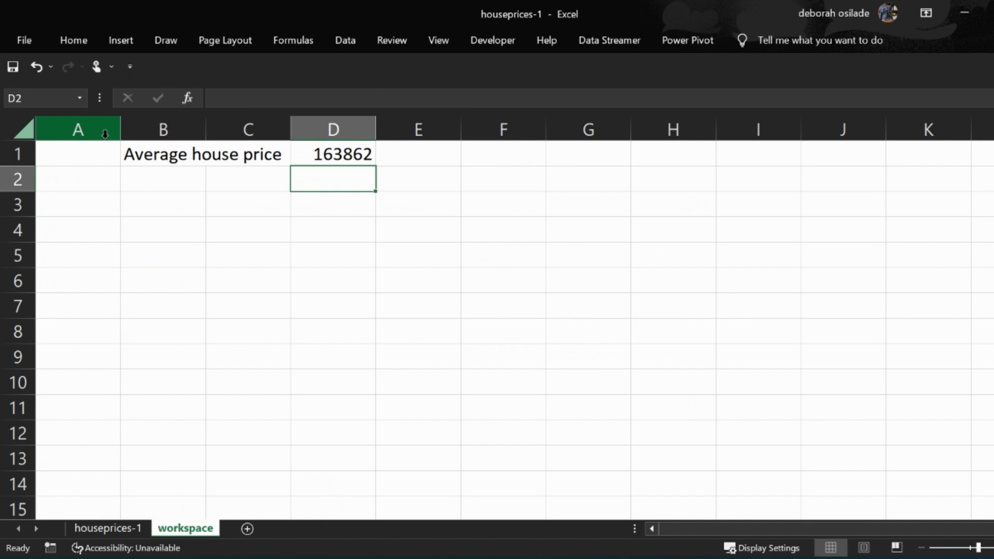
{"action": "double_click", "coordinate": [338, 154]}
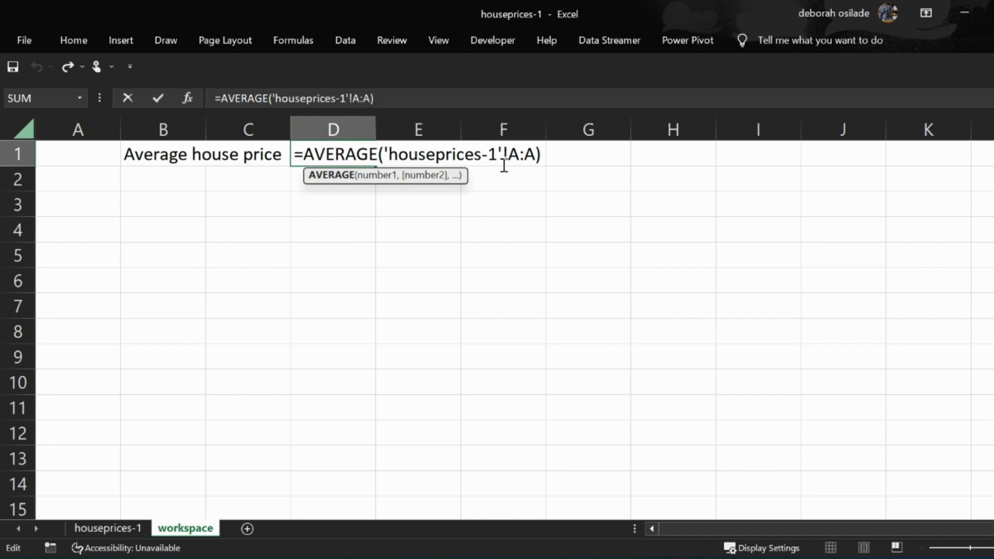
{"action": "left_click_drag", "start_coordinate": [507, 155], "coordinate": [533, 156]}
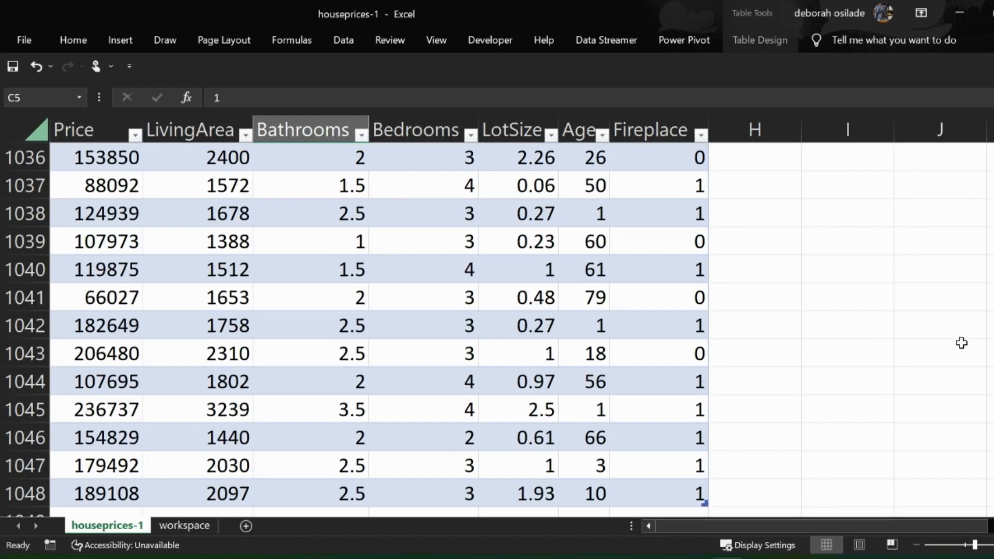
- Copy the entire Price column from the houseprices-1 sheet and paste it as values into column A of a new worksheet
{"action": "left_click_drag", "start_coordinate": [993, 492], "coordinate": [993, 149]}
{"action": "scroll", "coordinate": [563, 196], "scroll_direction": "up", "scroll_amount": 4}
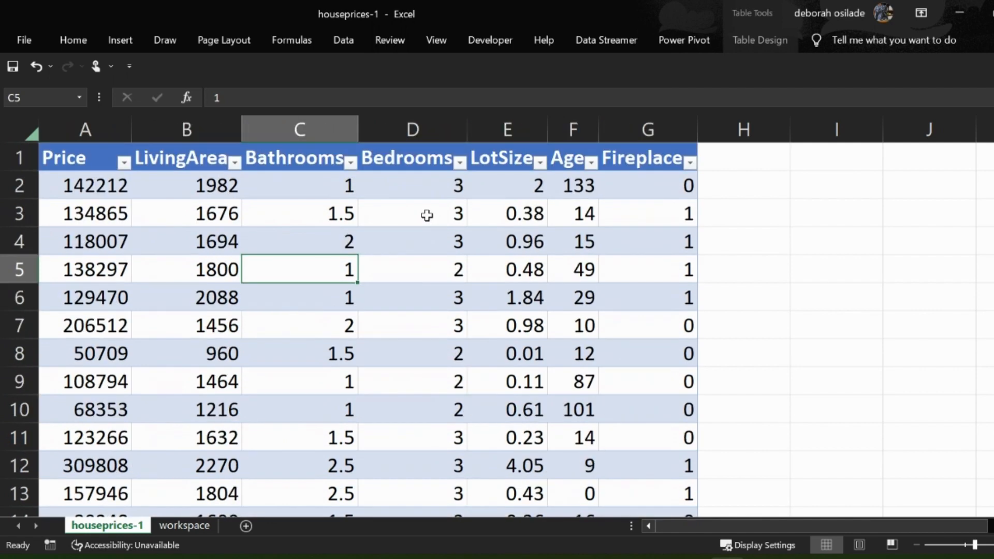
{"action": "left_click", "coordinate": [63, 130]}
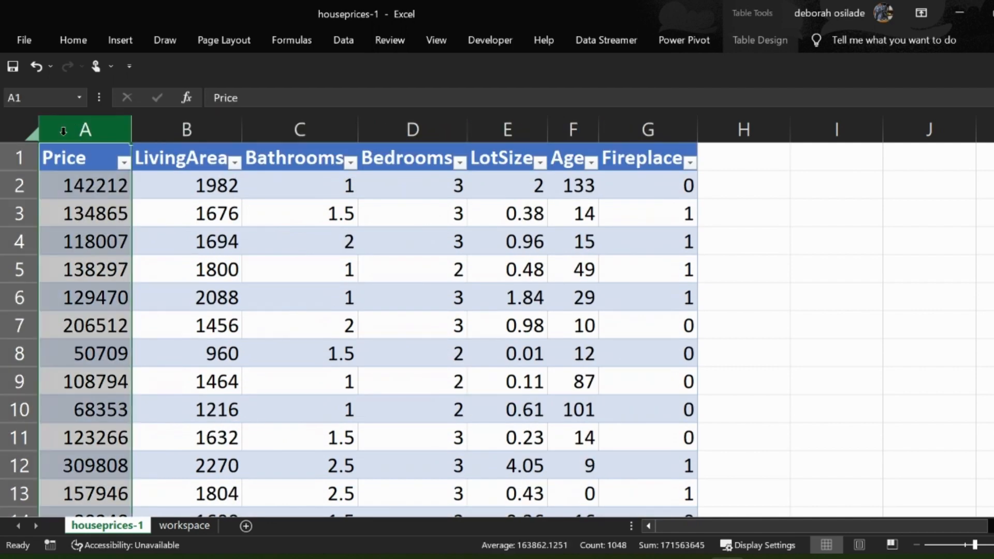
{"action": "key", "text": "ctrl+c"}
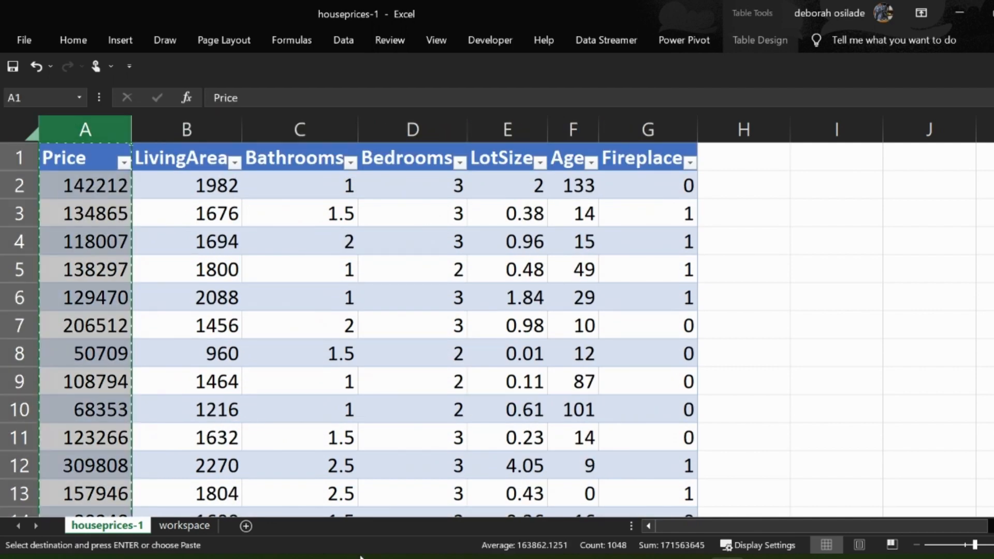
{"action": "left_click", "coordinate": [245, 527]}
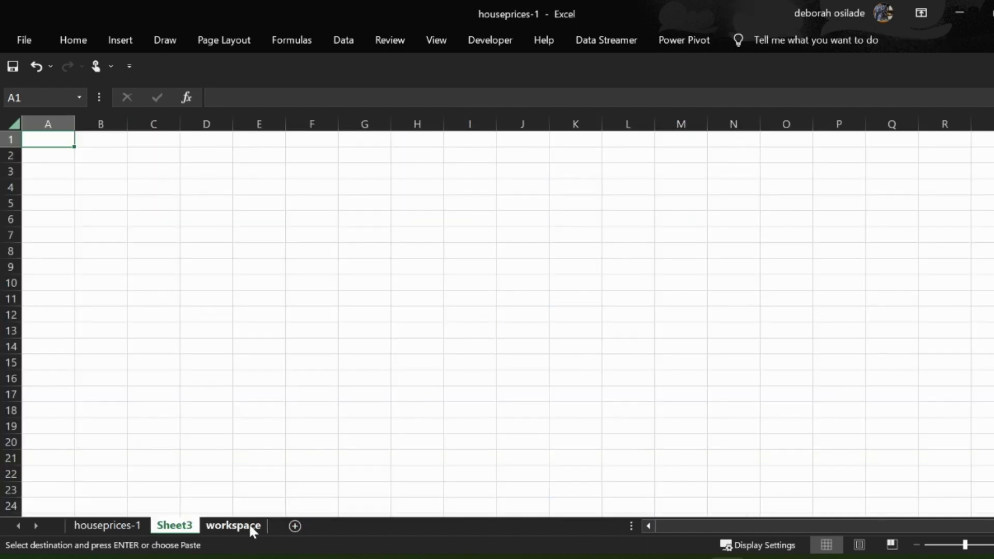
{"action": "right_click", "coordinate": [55, 141]}
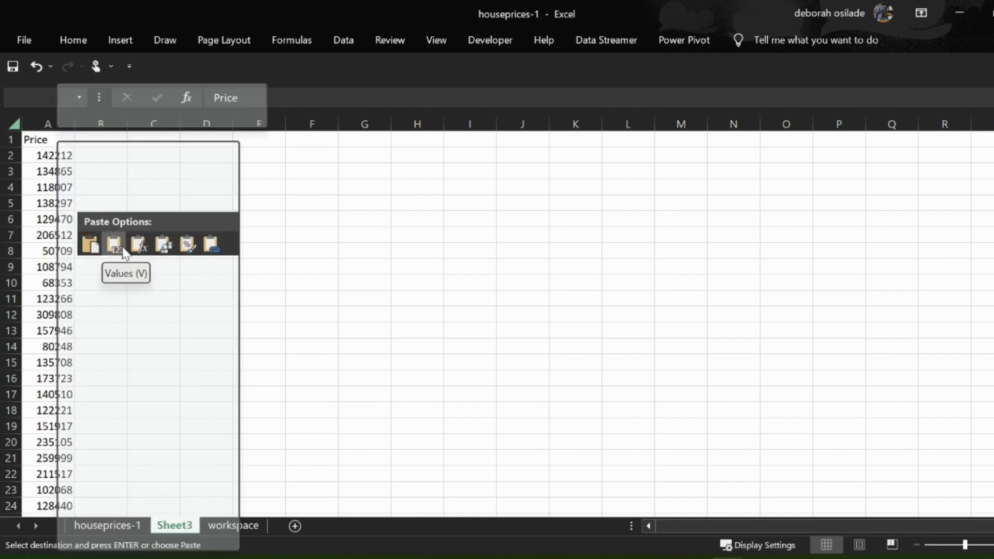
{"action": "left_click", "coordinate": [124, 245]}
{"action": "left_click", "coordinate": [138, 204]}
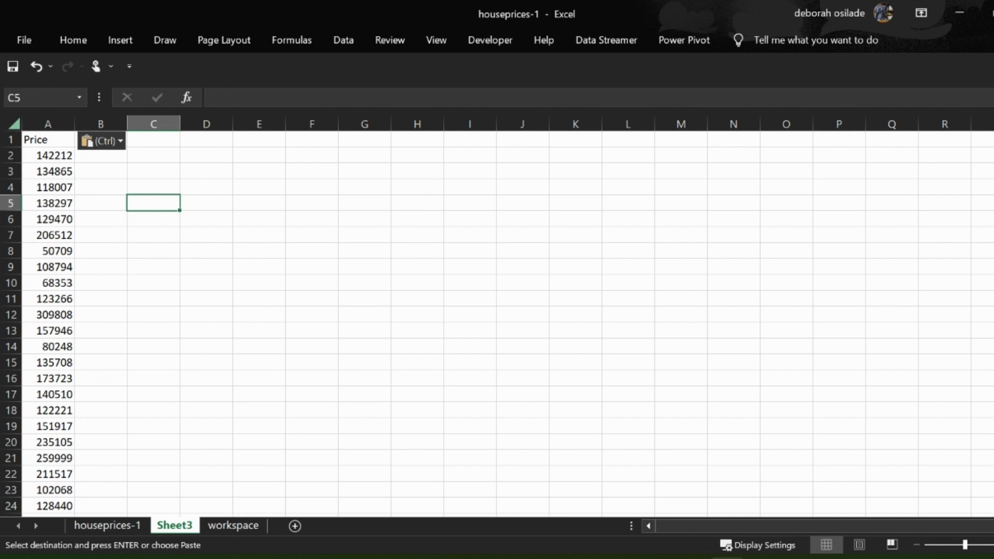
- Rename the new worksheet holding the copied prices as worst case
{"action": "double_click", "coordinate": [175, 525]}
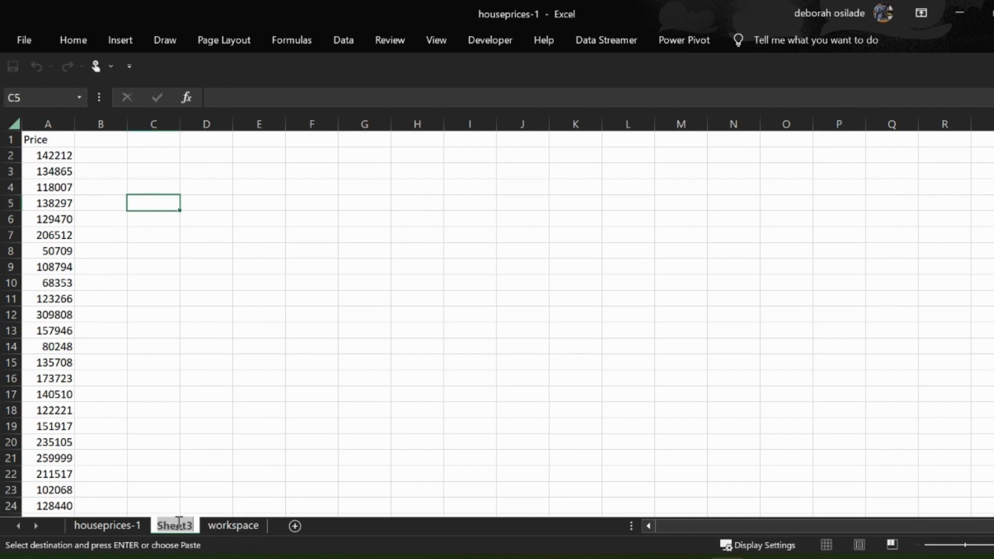
{"action": "key", "text": "BackSpace"}
{"action": "type", "text": "tr"}
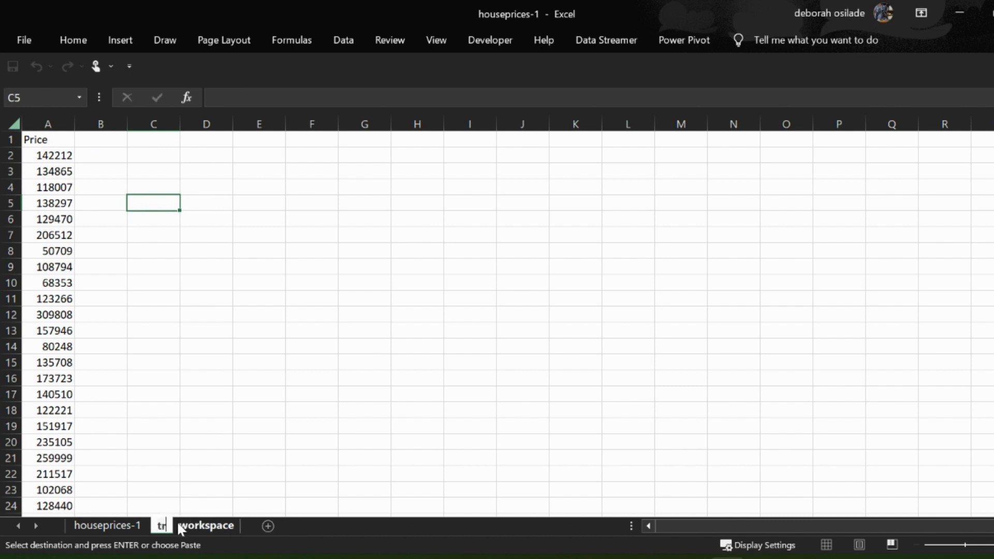
{"action": "type", "text": "ail"}
{"action": "key", "text": "BackSpace"}
{"action": "key", "text": "BackSpace"}
{"action": "key", "text": "BackSpace"}
{"action": "key", "text": "BackSpace"}
{"action": "key", "text": "BackSpace"}
{"action": "type", "text": "worst"}
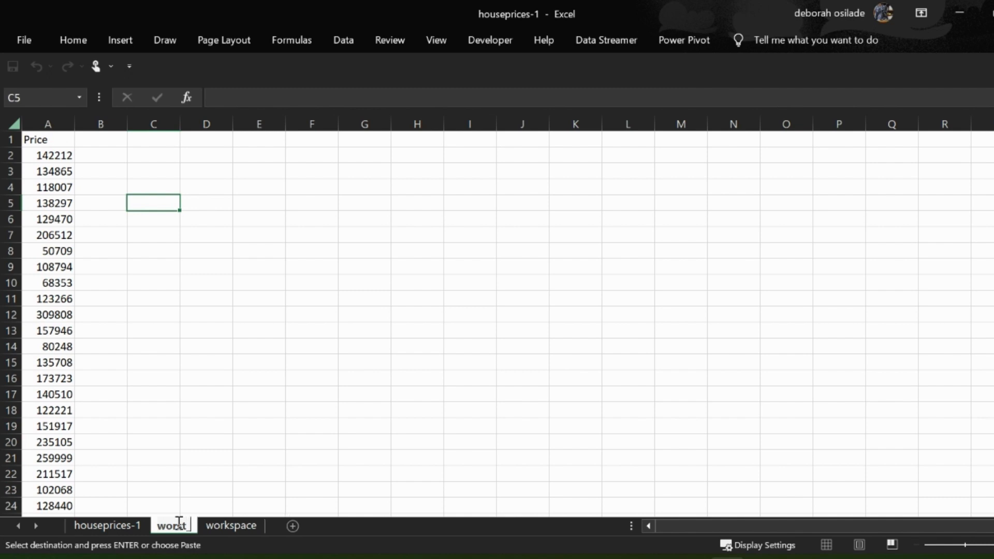
{"action": "key", "text": "BackSpace"}
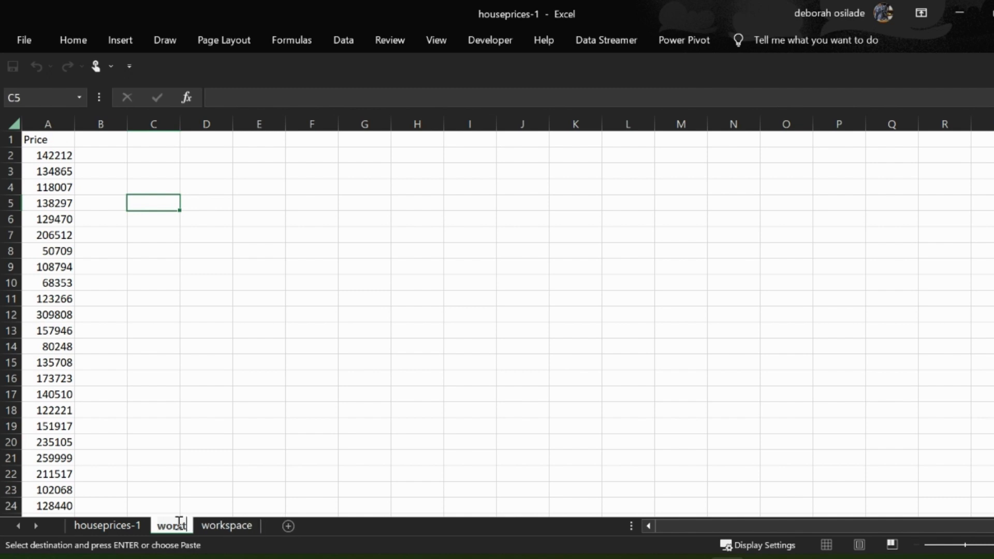
{"action": "type", "text": "CASE"}
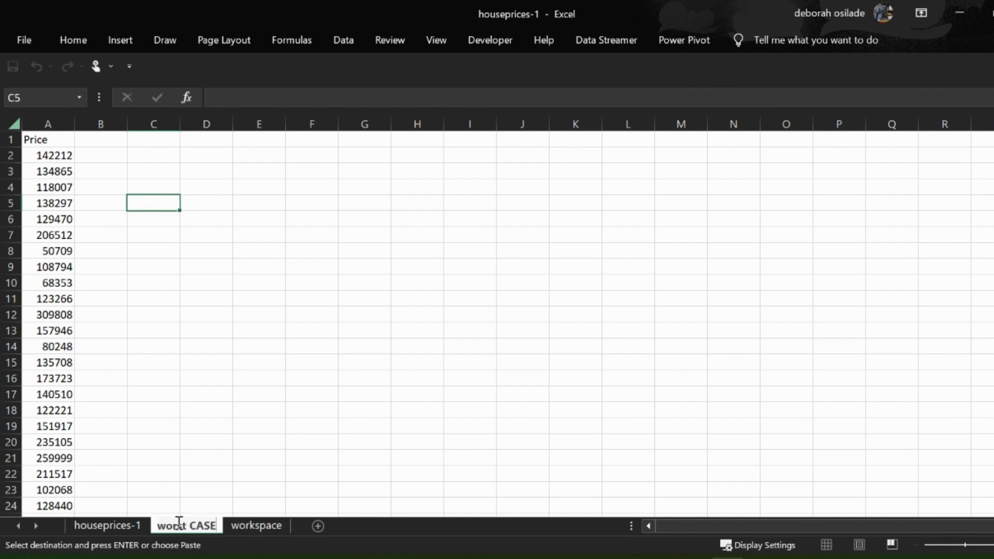
{"action": "key", "text": "BackSpace"}
{"action": "key", "text": "BackSpace"}
{"action": "key", "text": "BackSpace"}
{"action": "type", "text": "ase"}
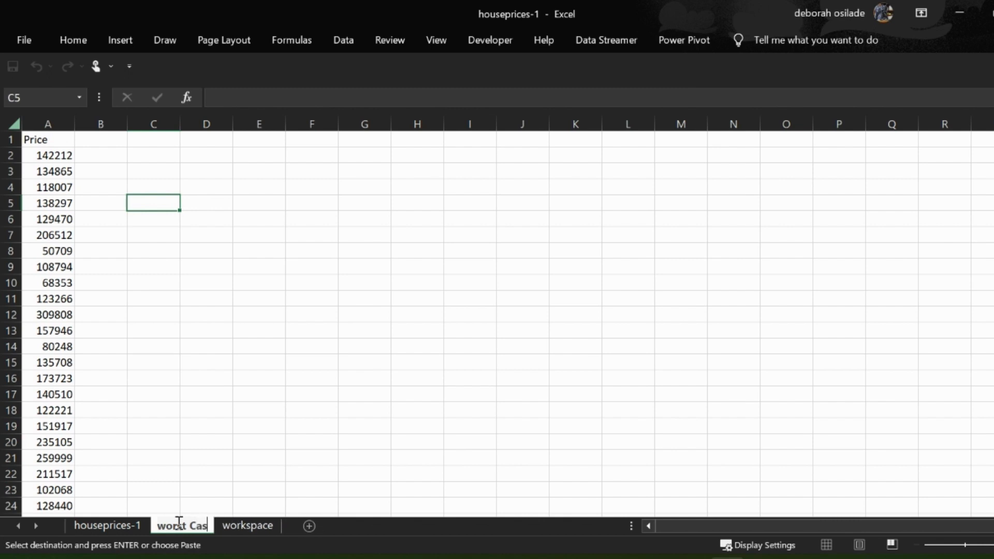
{"action": "key", "text": "BackSpace"}
{"action": "key", "text": "BackSpace"}
{"action": "key", "text": "BackSpace"}
{"action": "key", "text": "BackSpace"}
{"action": "key", "text": "BackSpace"}
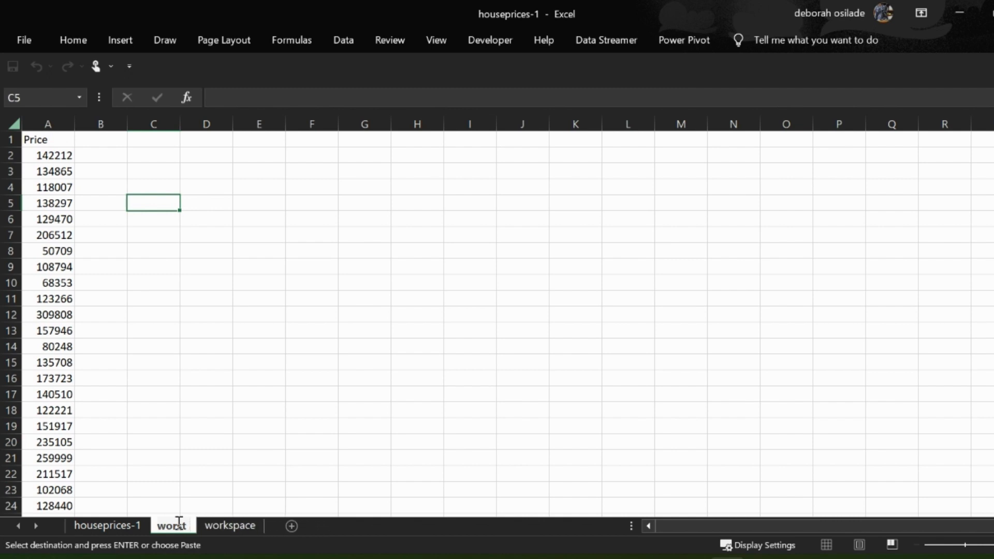
{"action": "type", "text": "case"}
{"action": "key", "text": "Return"}
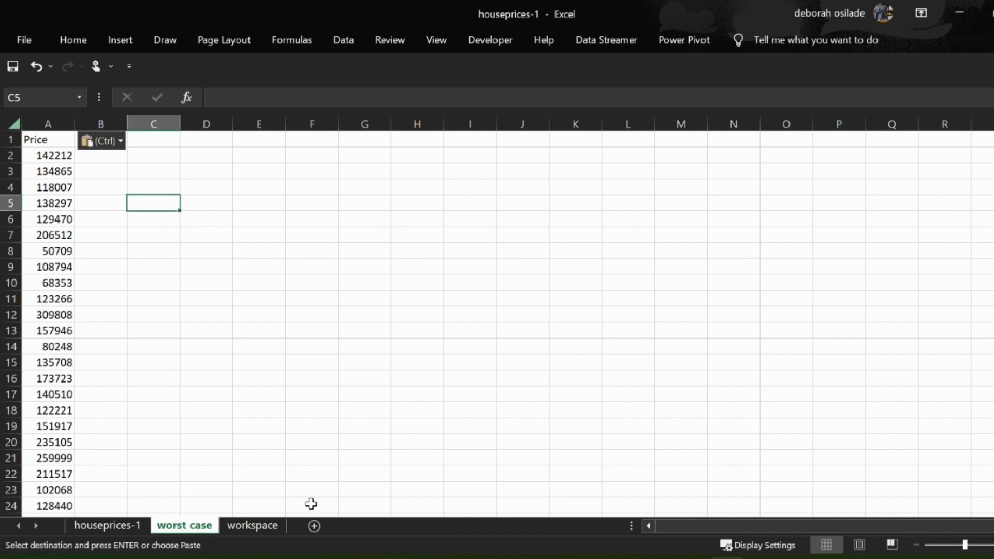
- Go to the workspace sheet and clear the average formula from cell D2
{"action": "left_click", "coordinate": [268, 527], "text": "ctrl"}
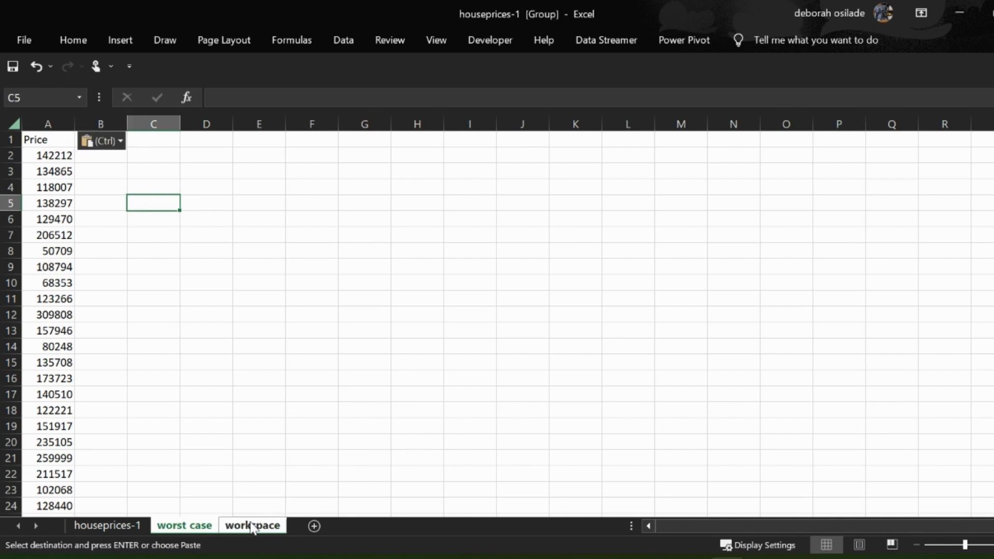
{"action": "left_click", "coordinate": [240, 310], "text": "shift"}
{"action": "left_click", "coordinate": [274, 412], "text": "shift"}
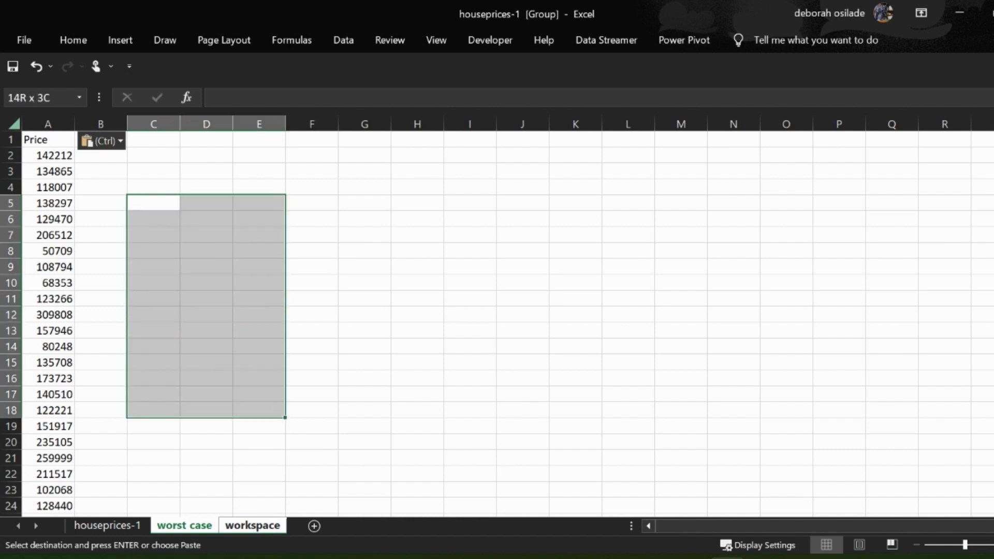
{"action": "left_click", "coordinate": [313, 429]}
{"action": "left_click", "coordinate": [258, 525]}
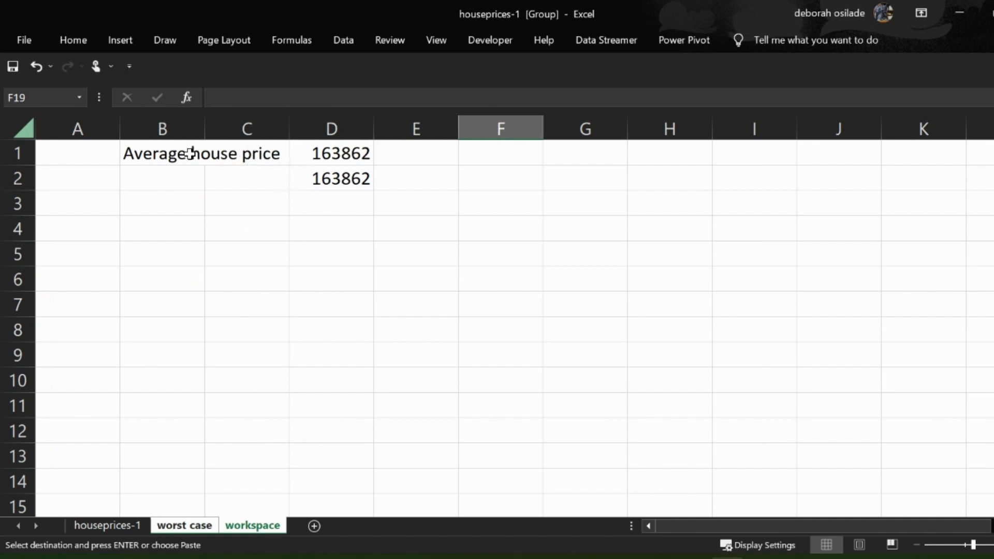
{"action": "left_click", "coordinate": [336, 180]}
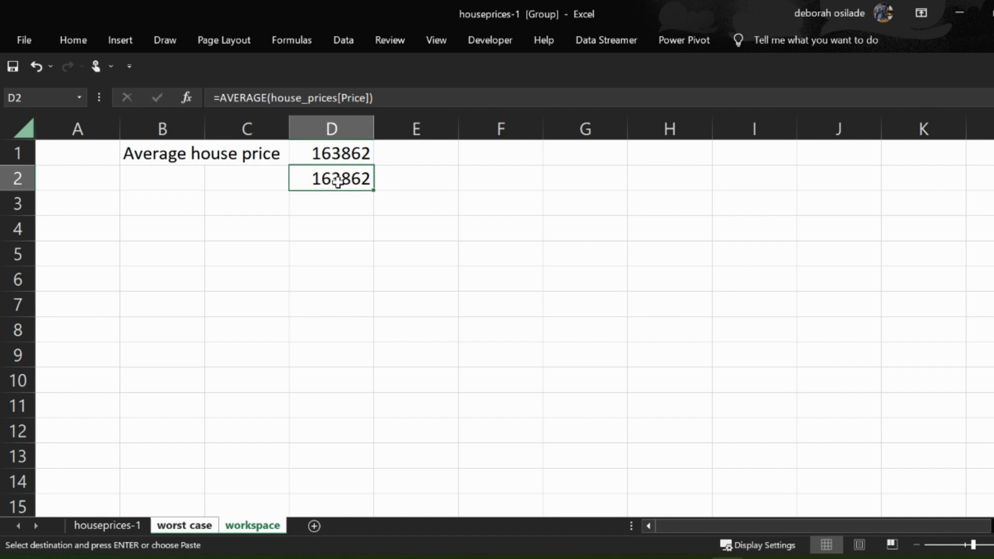
{"action": "key", "text": "Delete"}
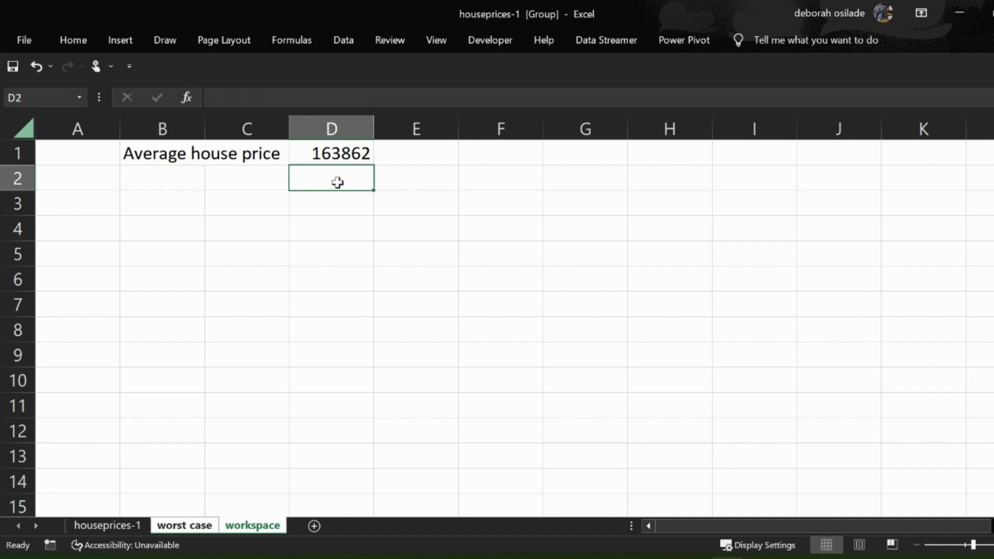
- Enter the formula =AVERAGE('worst case'!A2:A1048) in cell D2 of the workspace sheet
{"action": "type", "text": "=AVE"}
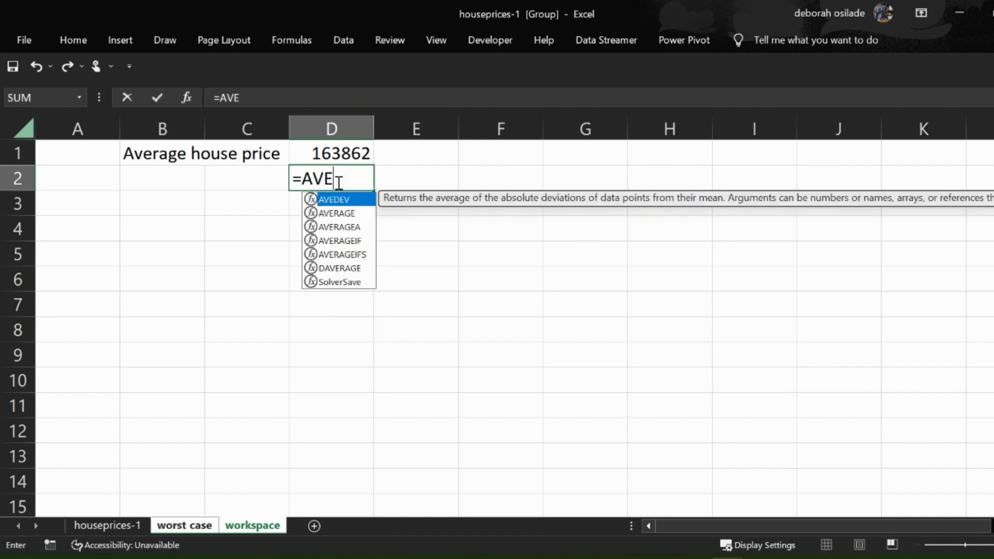
{"action": "key", "text": "Down"}
{"action": "key", "text": "Tab"}
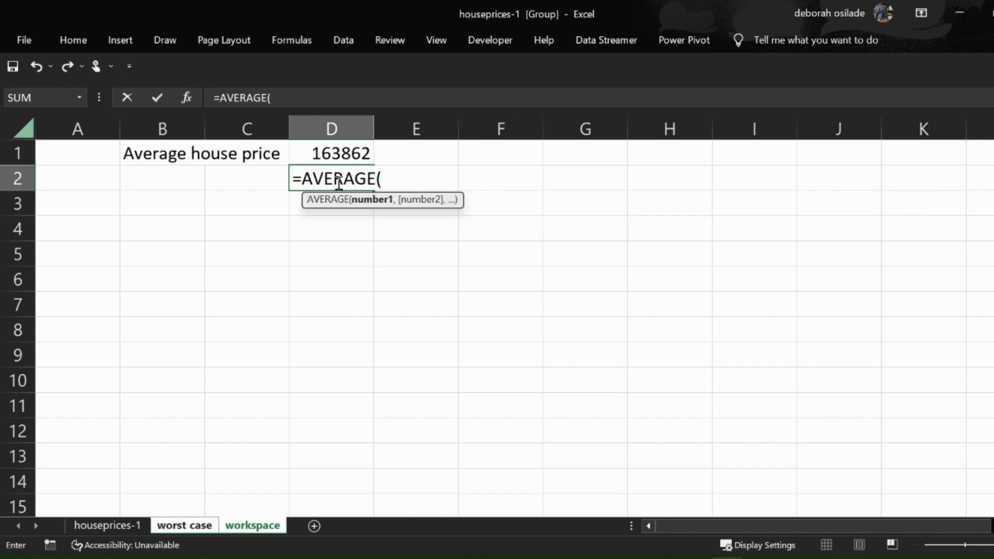
{"action": "left_click", "coordinate": [200, 527]}
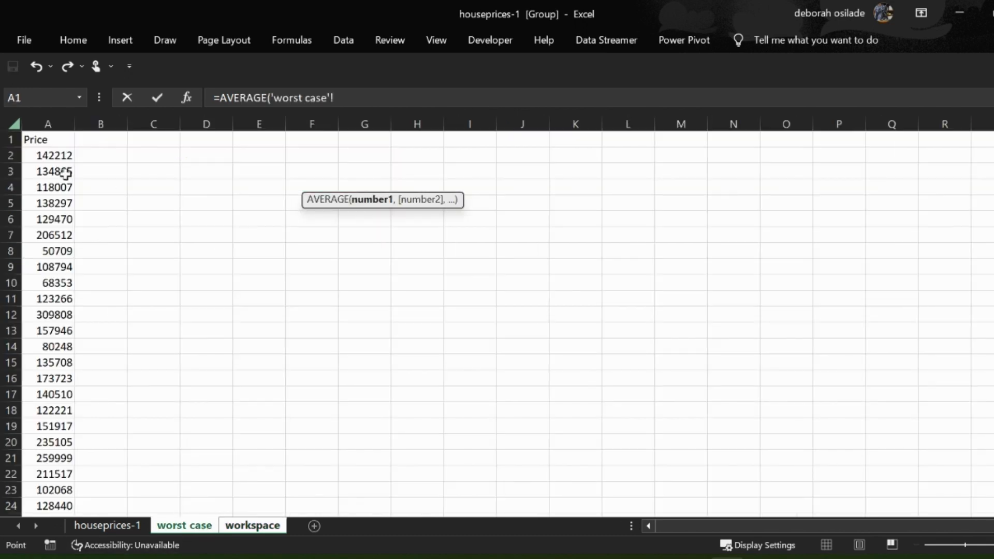
{"action": "left_click", "coordinate": [45, 155]}
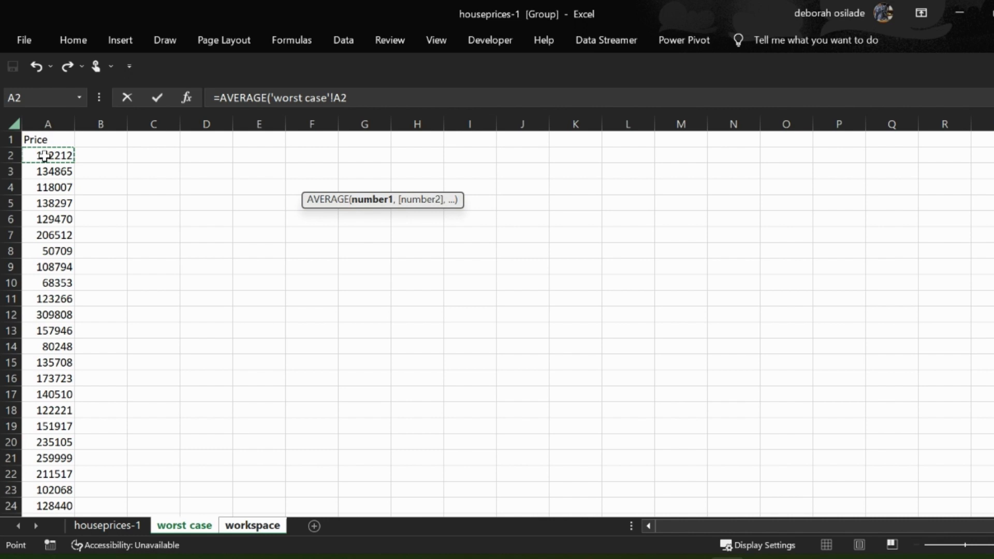
{"action": "key", "text": "ctrl+shift+Down"}
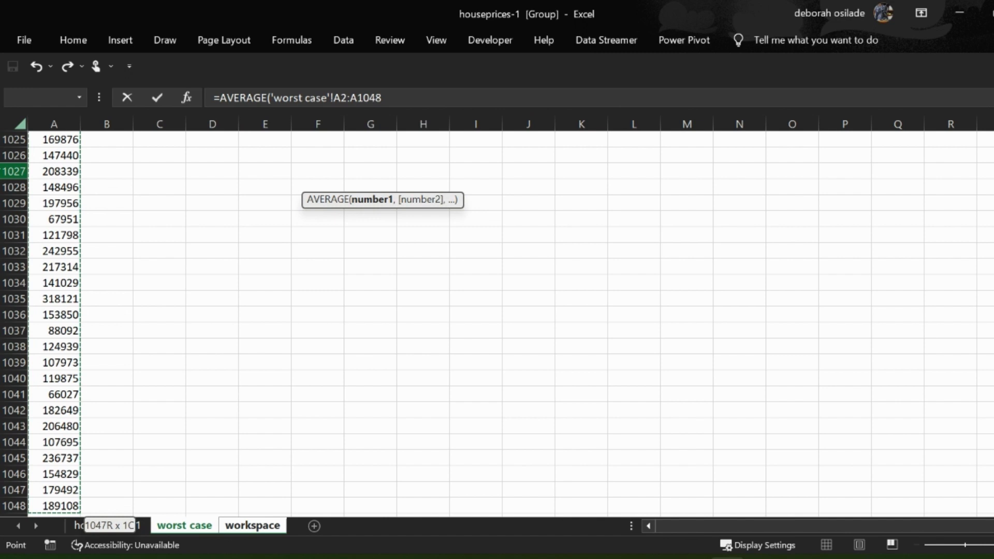
{"action": "key", "text": "Return"}
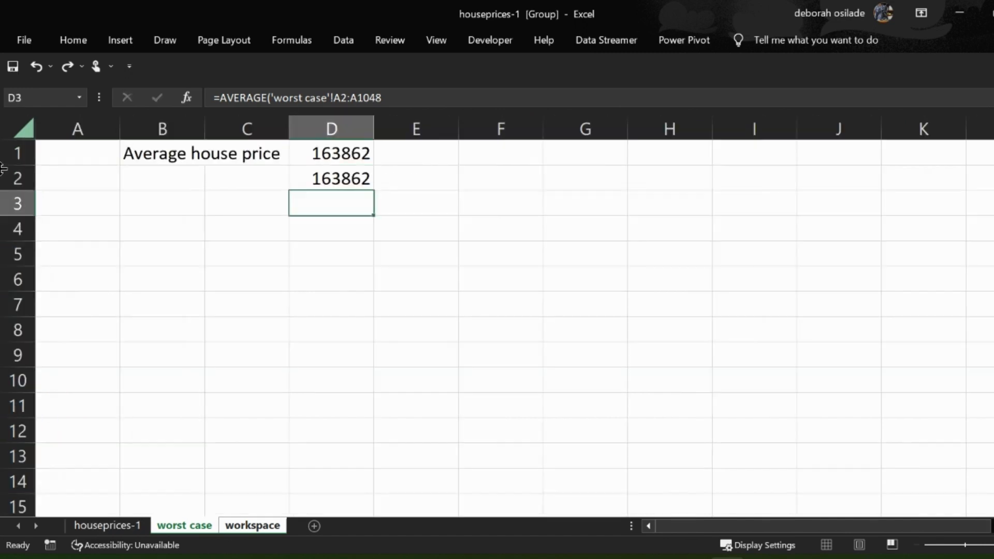
- Review the average formula in cell D2 of the workspace sheet against the price list on the worst case sheet
{"action": "double_click", "coordinate": [313, 178]}
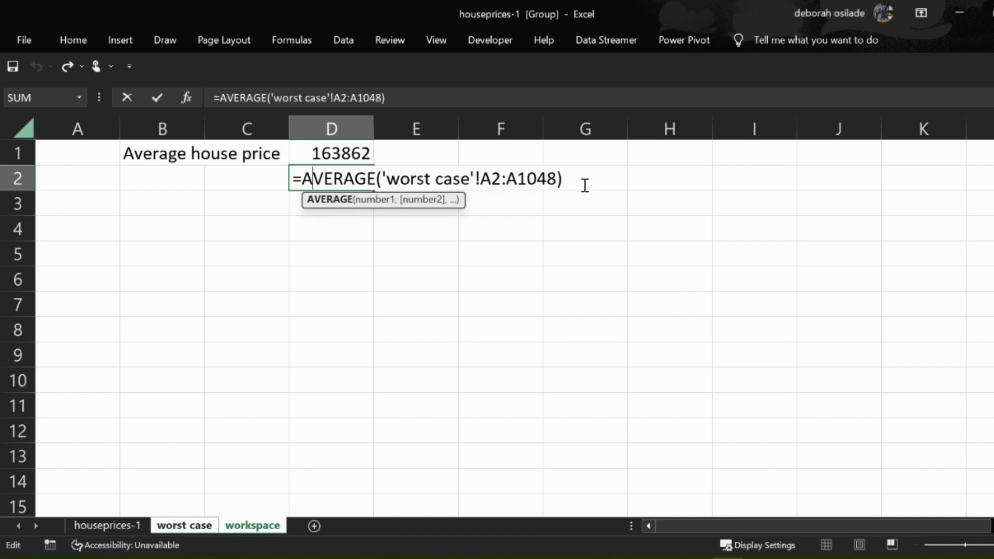
{"action": "key", "text": "Return"}
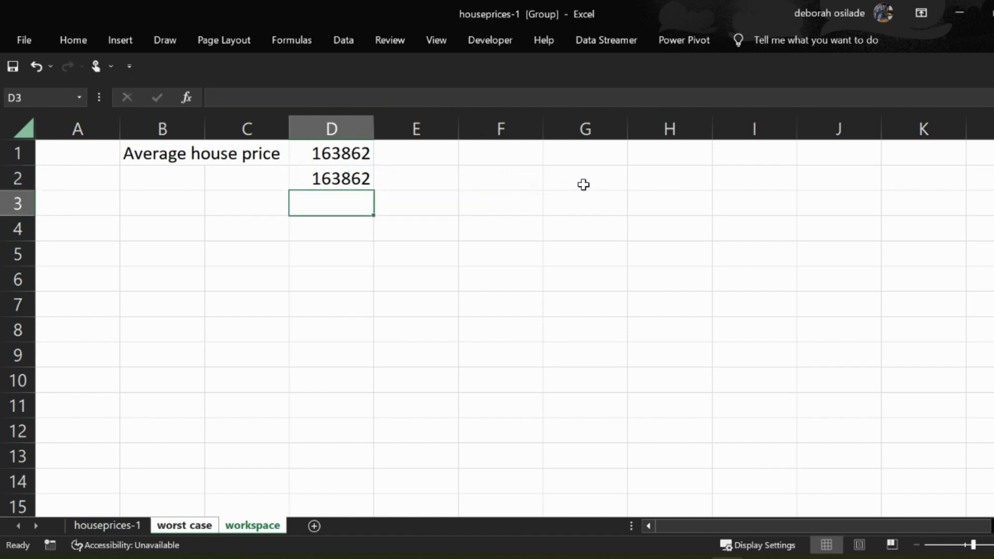
{"action": "left_click", "coordinate": [189, 526]}
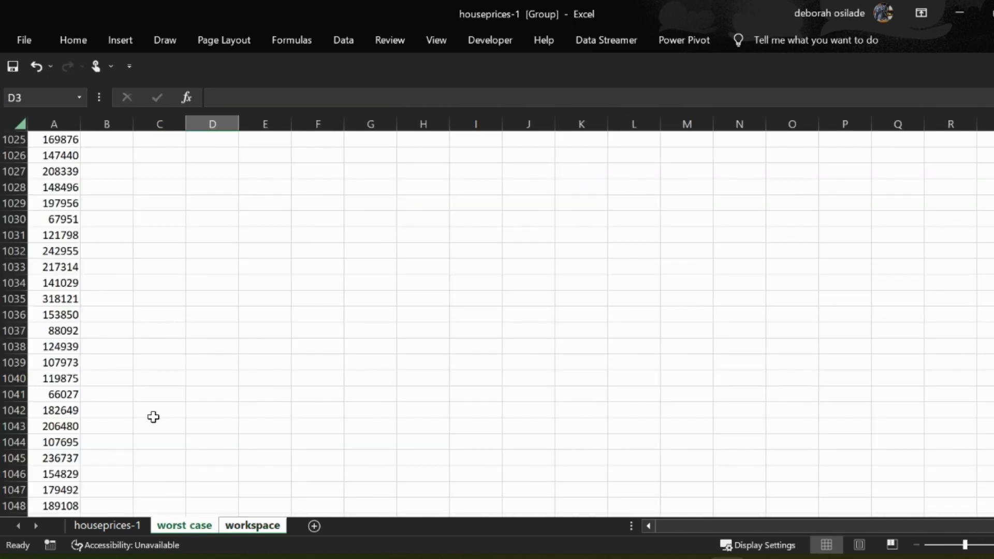
{"action": "scroll", "coordinate": [135, 273], "scroll_direction": "up", "scroll_amount": 20}
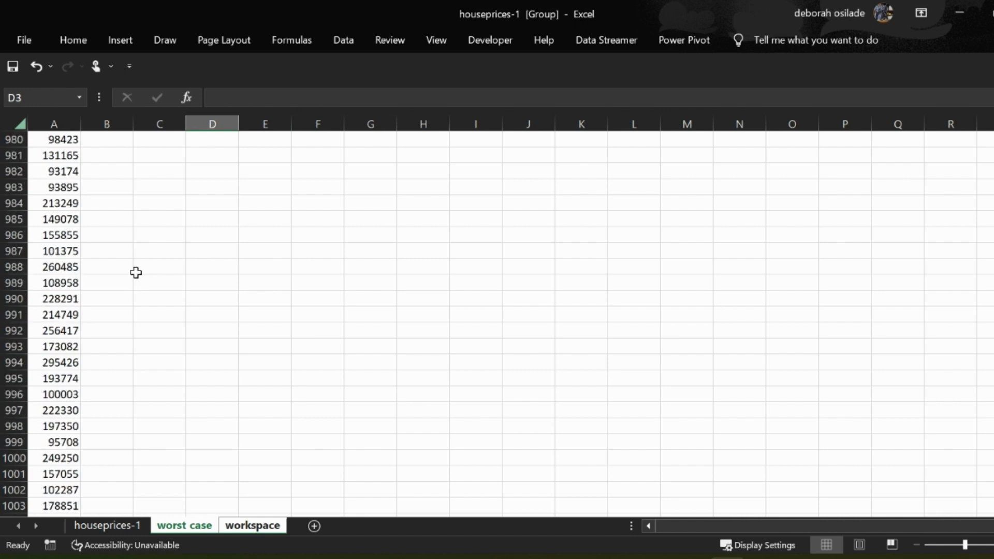
{"action": "left_click_drag", "start_coordinate": [993, 475], "coordinate": [993, 142]}
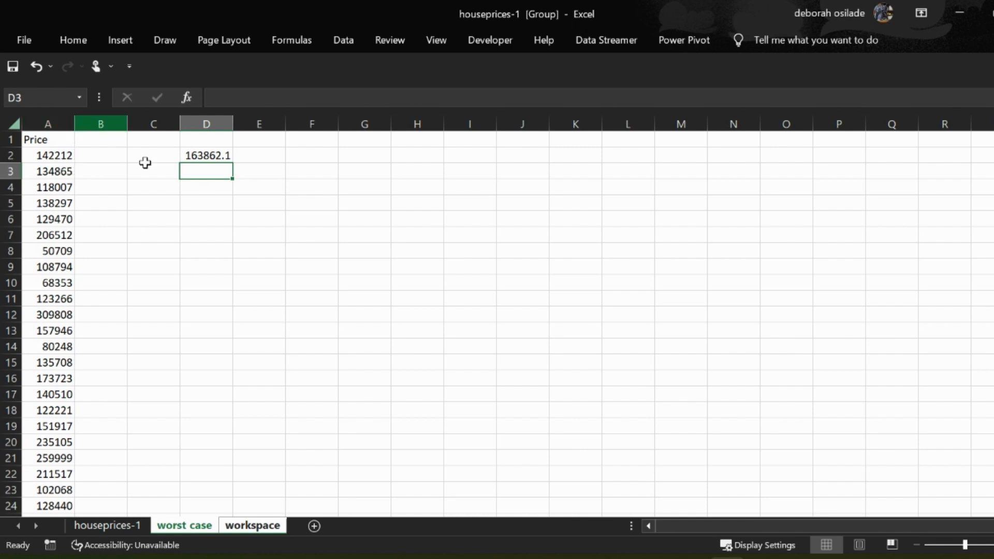
{"action": "left_click", "coordinate": [252, 525]}
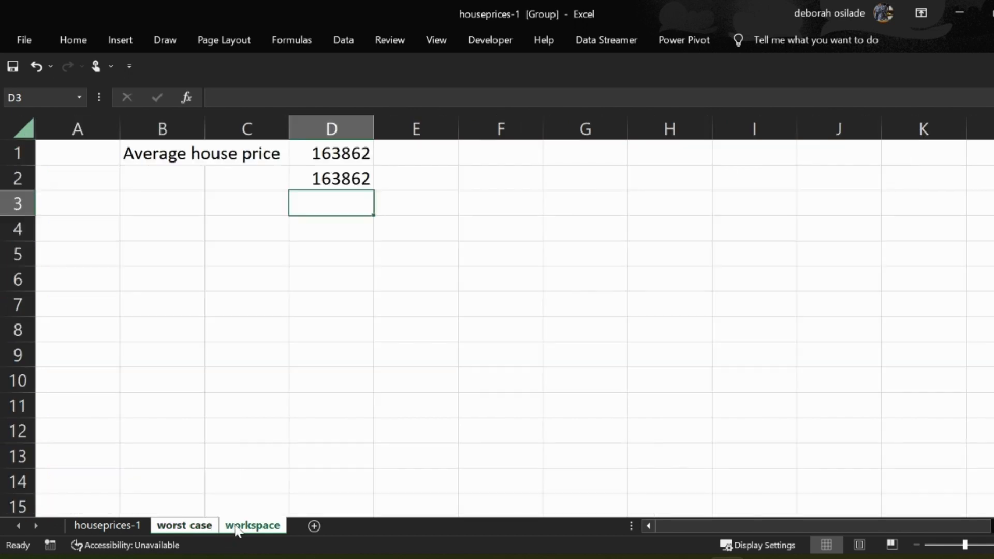
{"action": "double_click", "coordinate": [325, 180]}
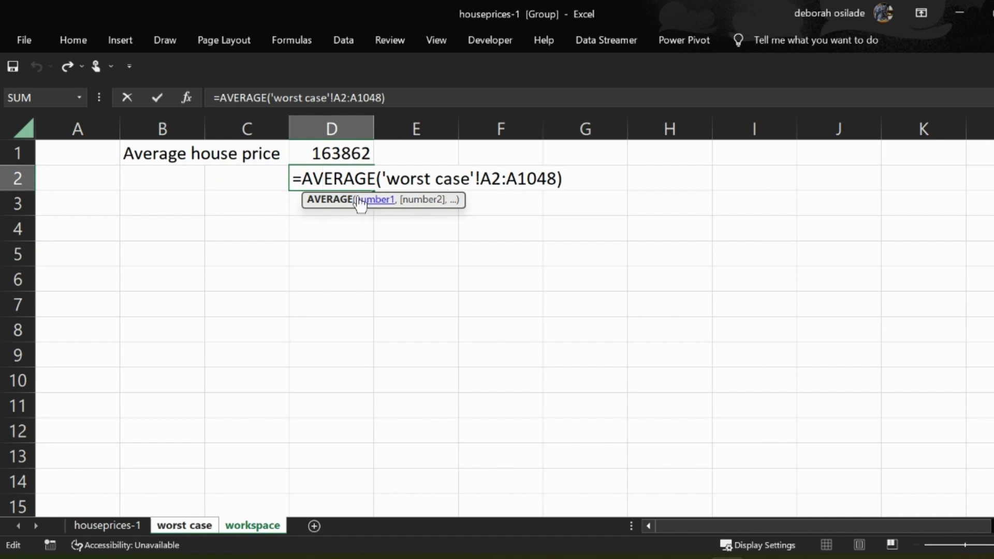
{"action": "key", "text": "Return"}
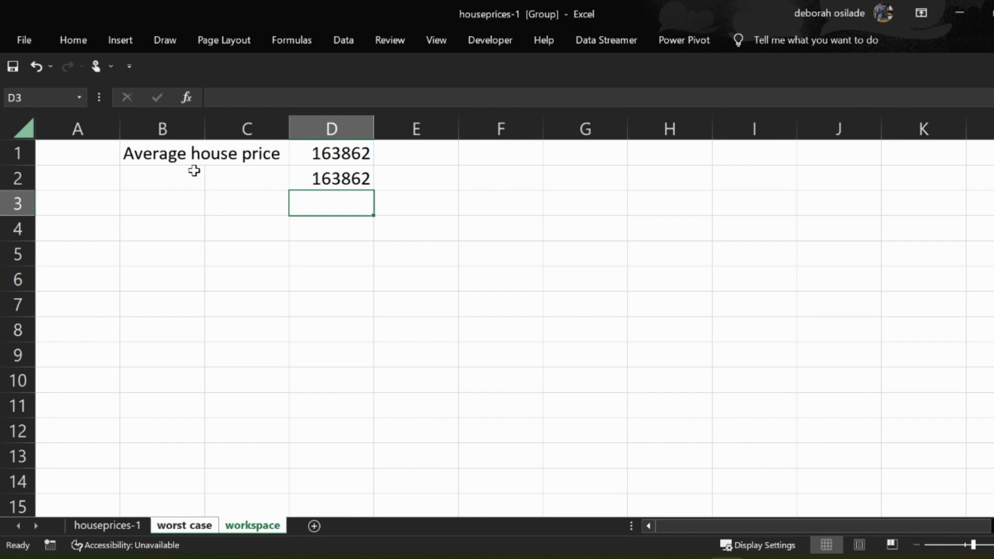
{"action": "left_click", "coordinate": [329, 178]}
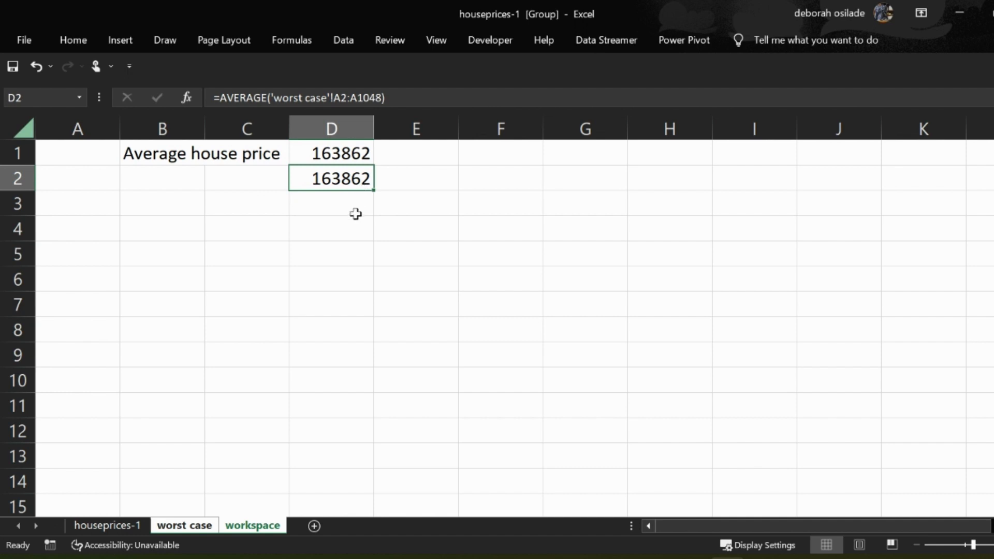
- Ungroup the worst case and workspace sheets and return to the workspace sheet
{"action": "left_click", "coordinate": [128, 530]}
{"action": "left_click", "coordinate": [264, 370]}
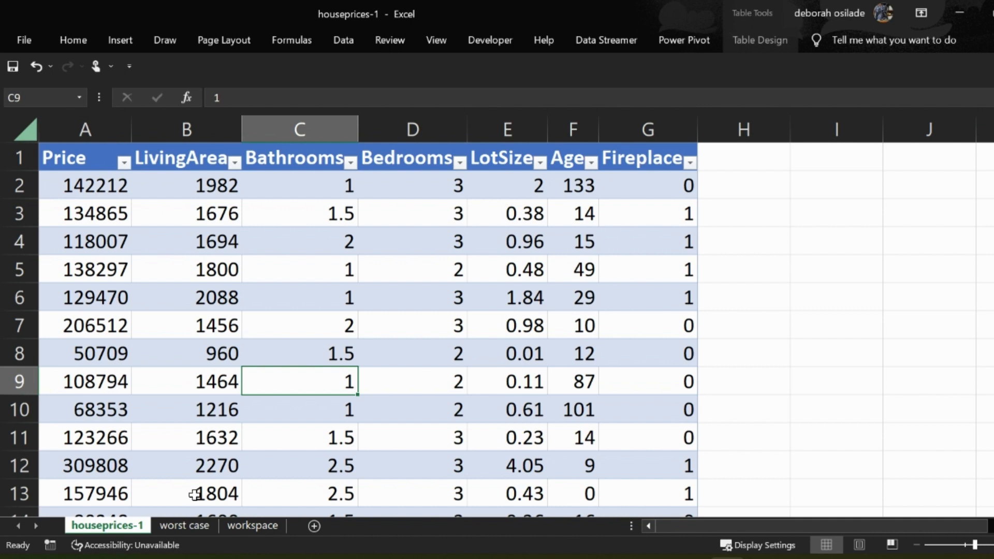
{"action": "left_click", "coordinate": [234, 524]}
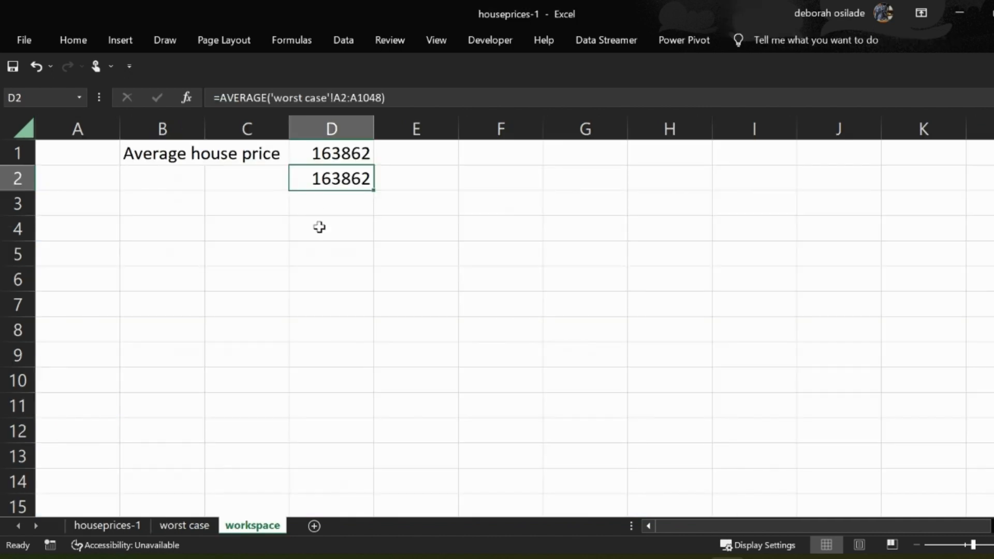
- Enter the formula =AVERAGE(house_prices[Price]) in cell D3 of the workspace sheet
{"action": "left_click", "coordinate": [309, 201]}
{"action": "type", "text": "="}
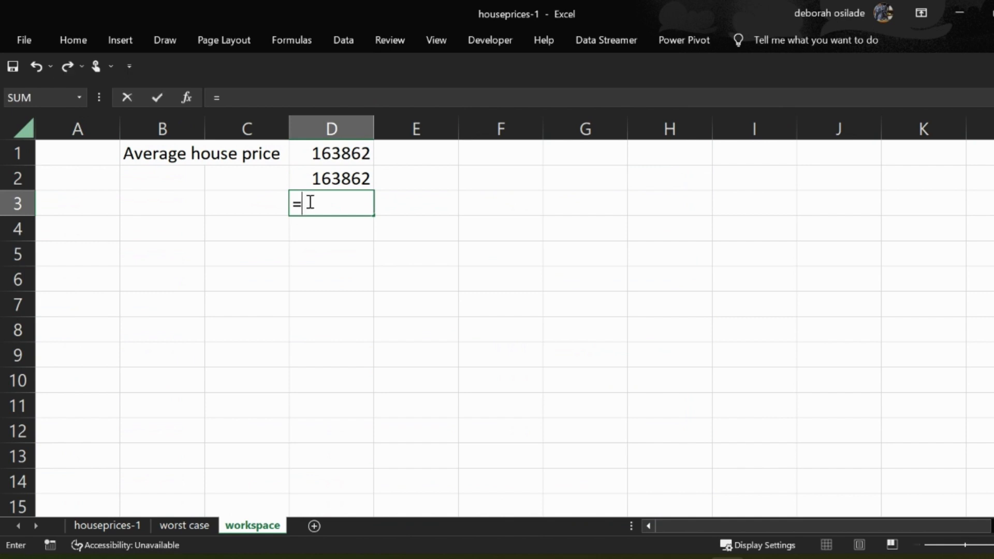
{"action": "type", "text": "av"}
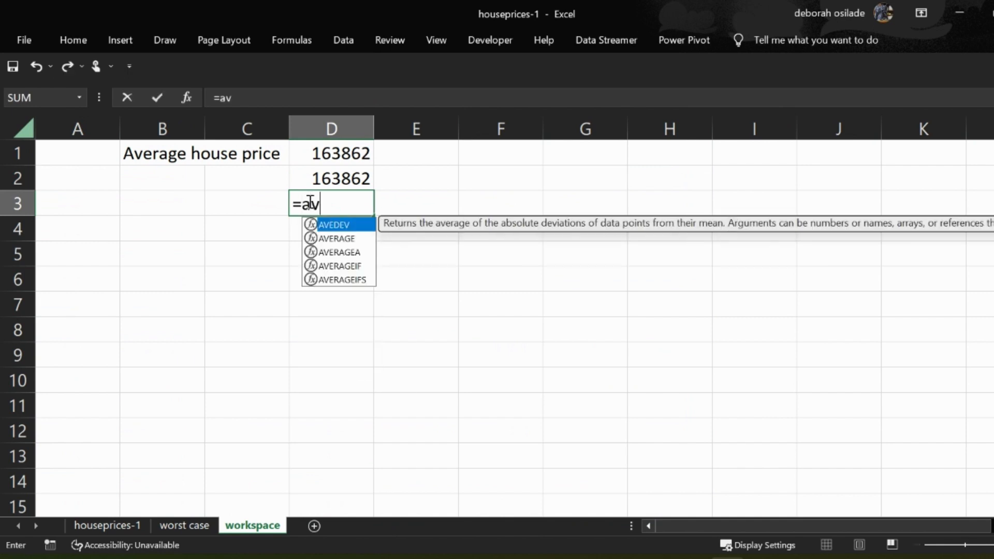
{"action": "key", "text": "Down"}
{"action": "key", "text": "Tab"}
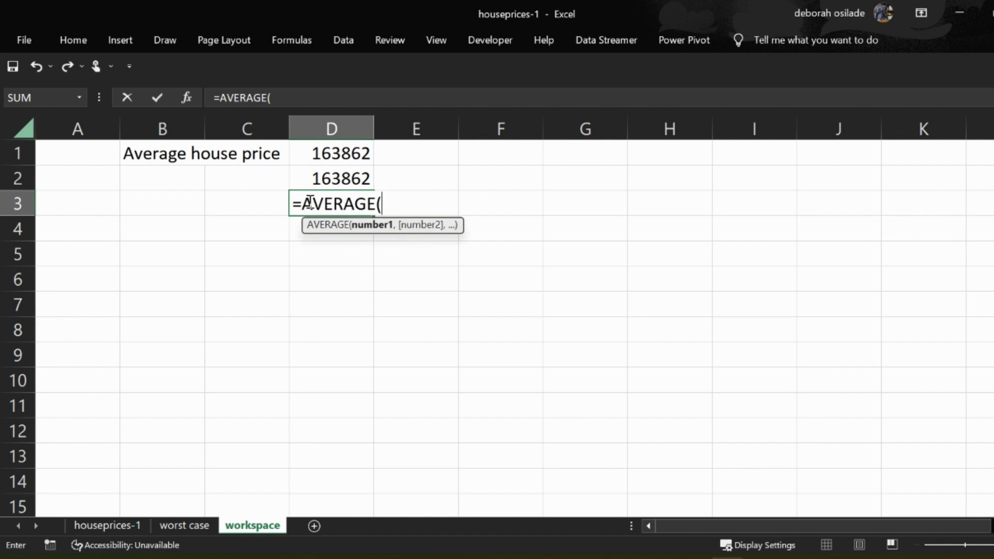
{"action": "type", "text": "h"}
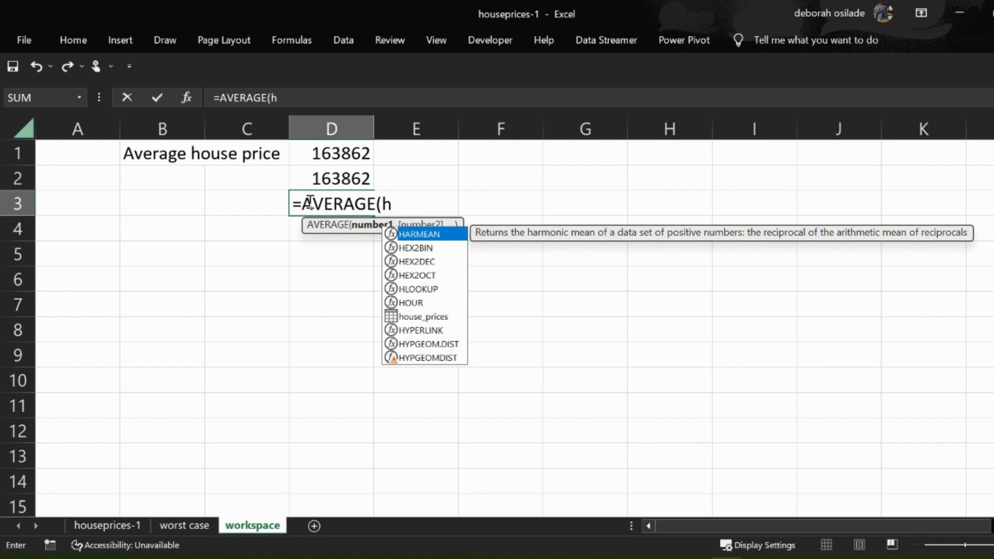
{"action": "key", "text": "Down"}
{"action": "key", "text": "Down"}
{"action": "key", "text": "Down"}
{"action": "key", "text": "Down"}
{"action": "key", "text": "Down"}
{"action": "key", "text": "Down"}
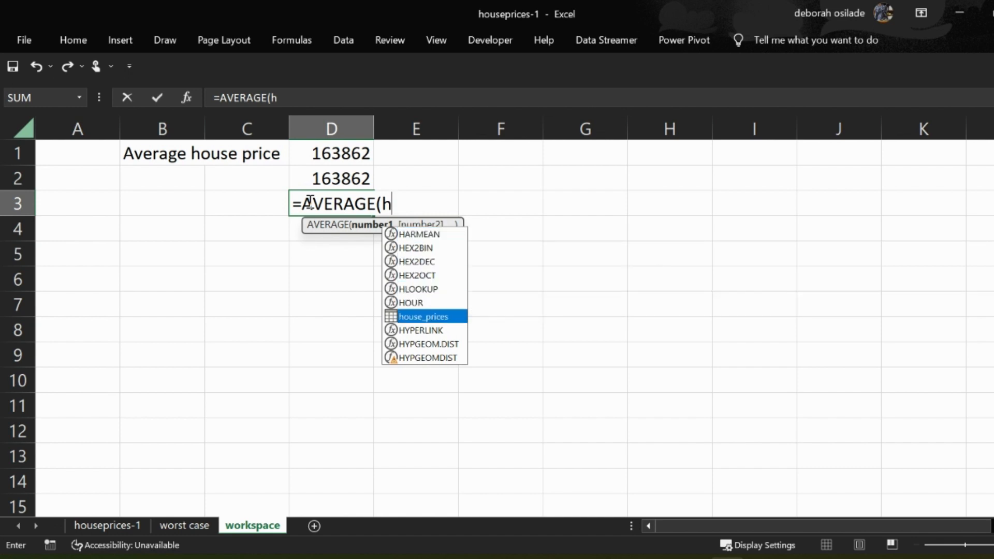
{"action": "key", "text": "Tab"}
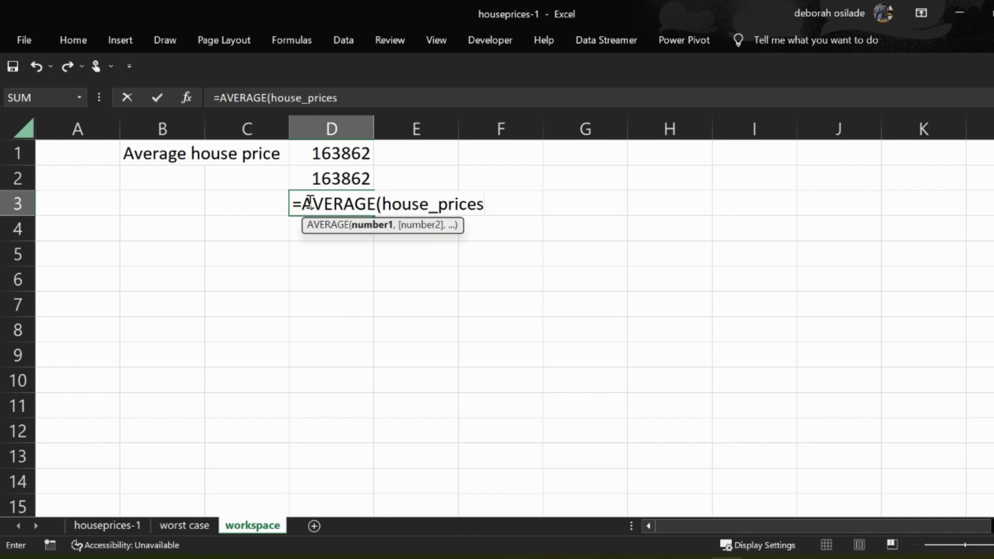
{"action": "type", "text": "["}
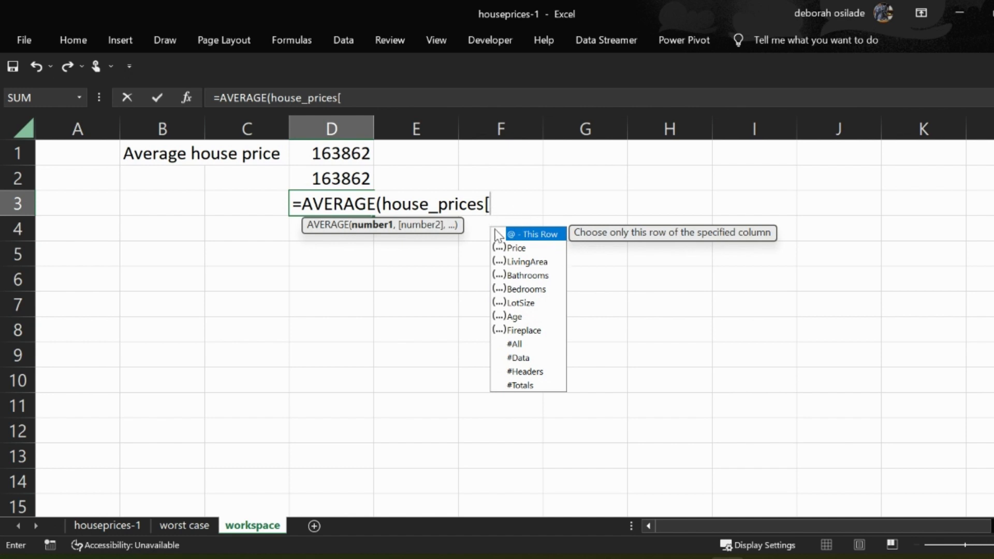
{"action": "double_click", "coordinate": [519, 251]}
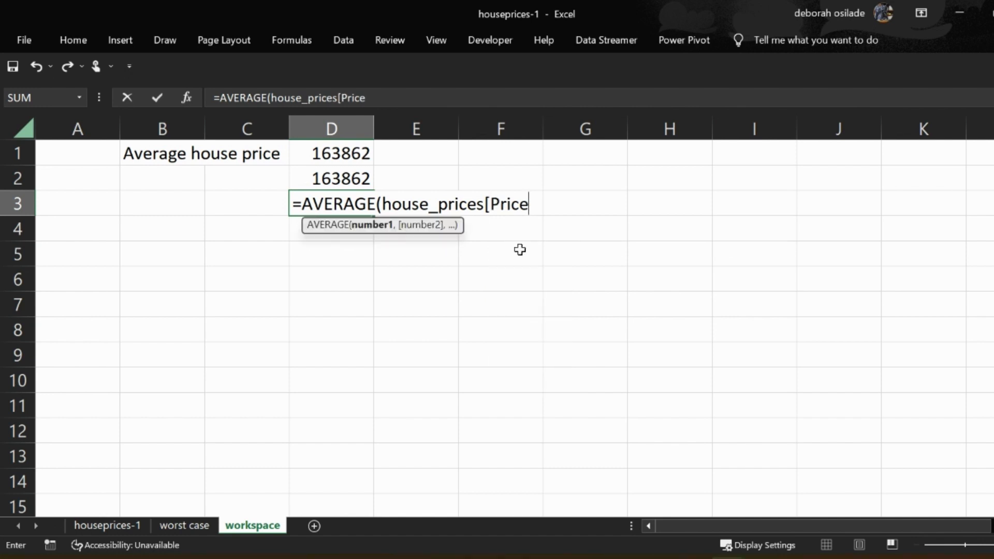
{"action": "type", "text": "])"}
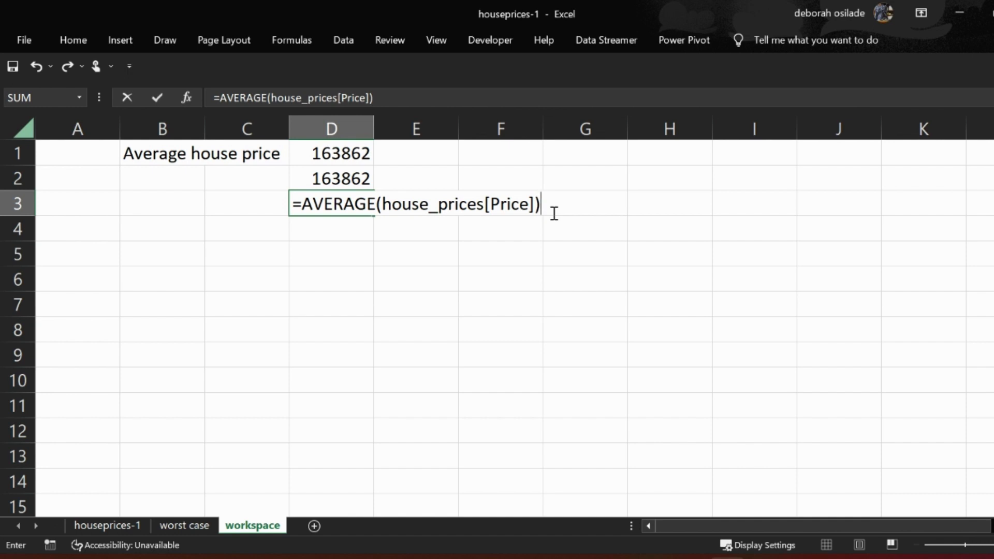
{"action": "key", "text": "Return"}
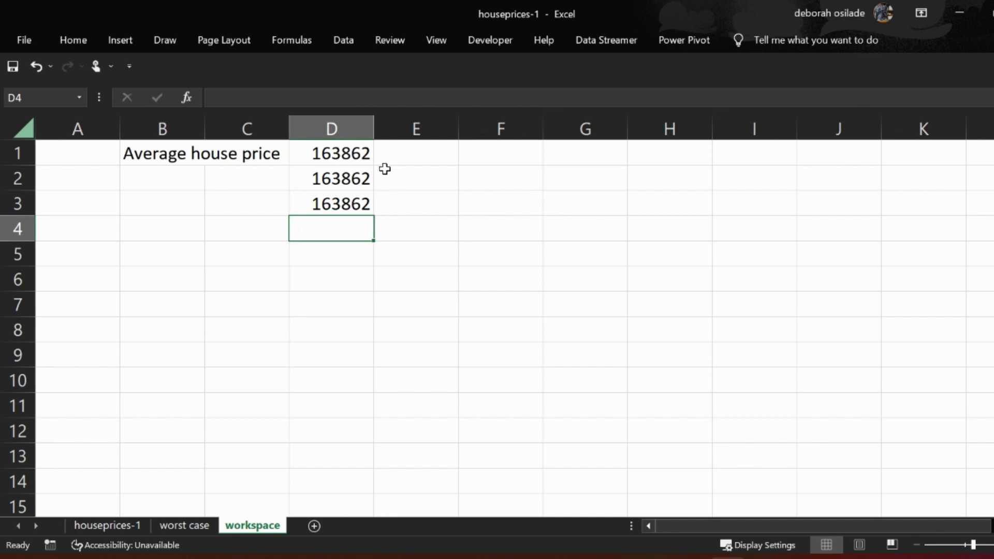
- Compare the references used by the average formulas in cells D1 to D3 of the workspace sheet
{"action": "left_click_drag", "start_coordinate": [357, 151], "coordinate": [360, 199]}
{"action": "left_click", "coordinate": [428, 203]}
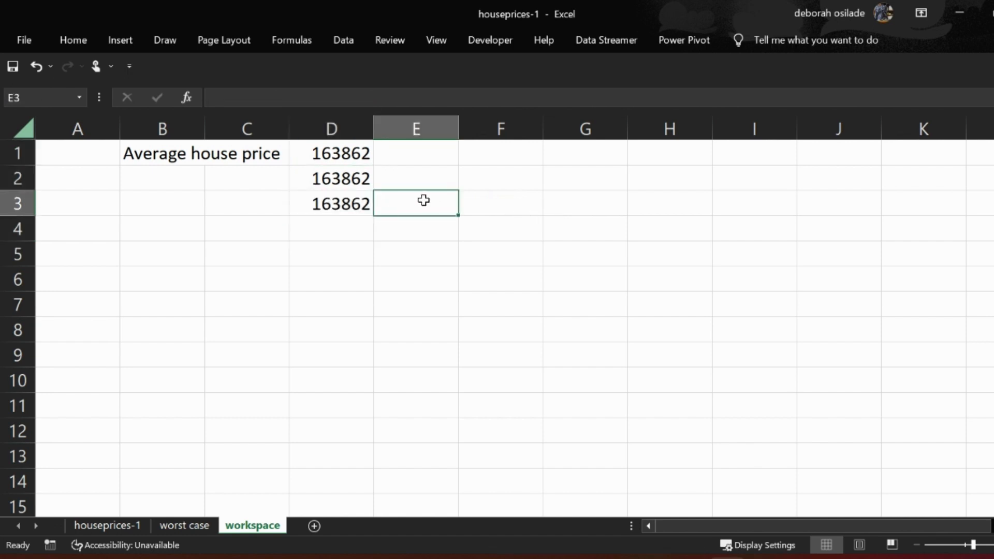
{"action": "double_click", "coordinate": [357, 204]}
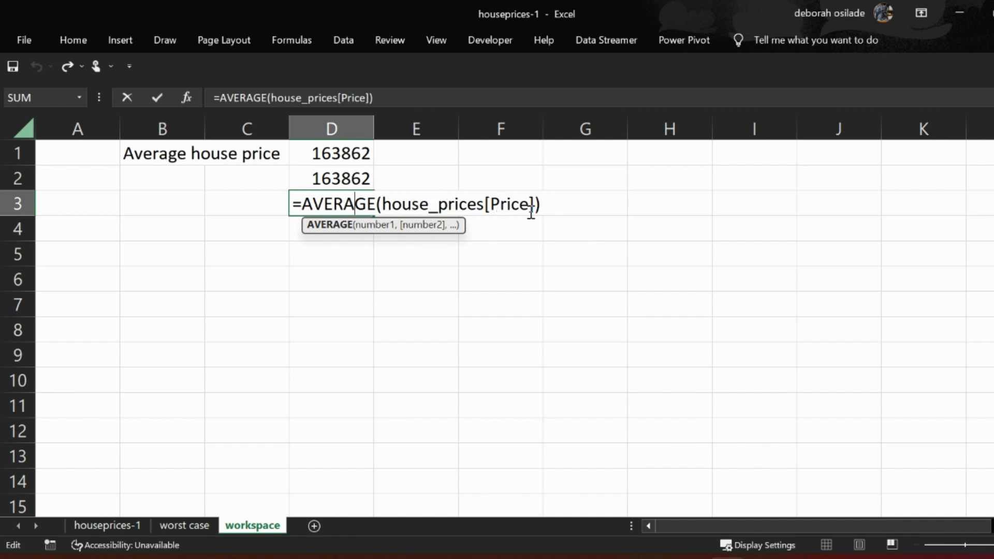
{"action": "key", "text": "Return"}
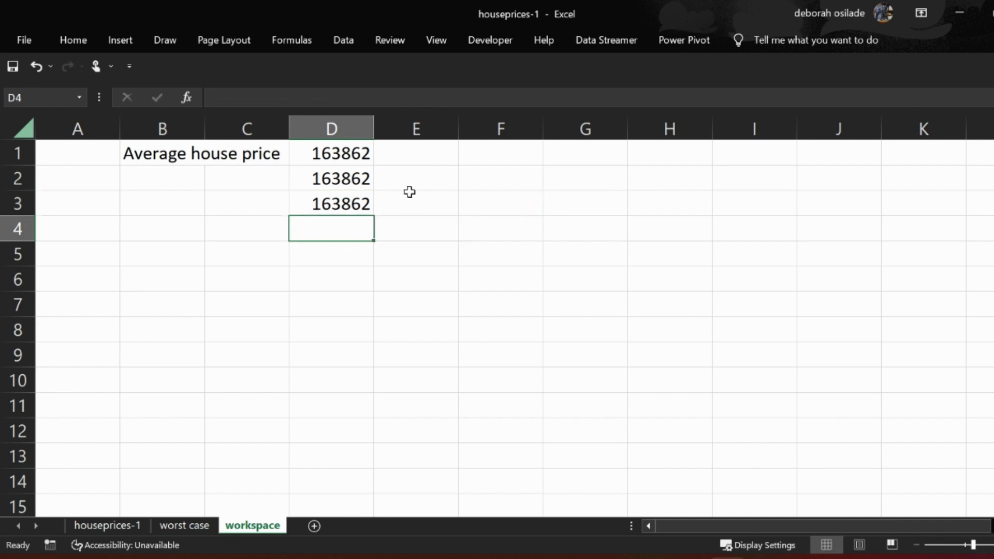
{"action": "double_click", "coordinate": [356, 182]}
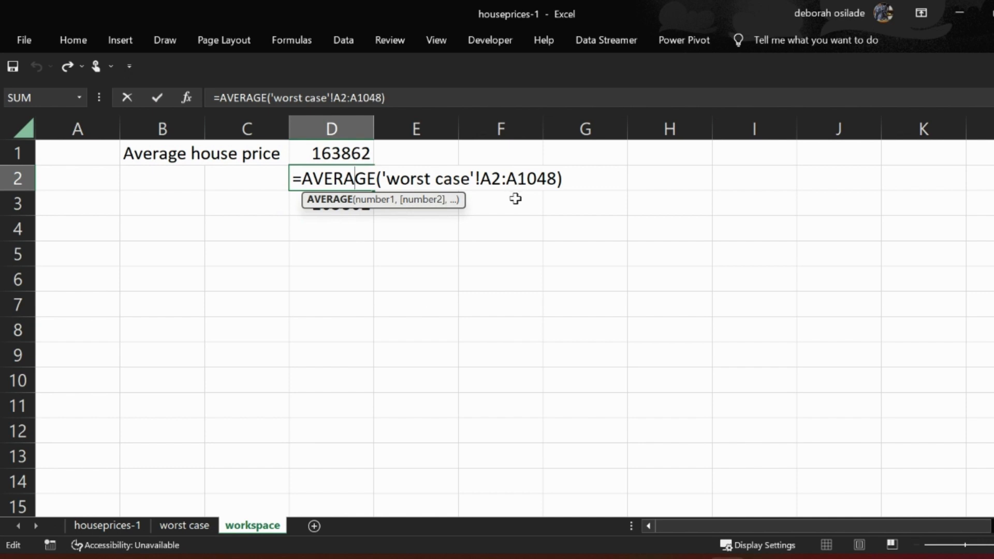
{"action": "key", "text": "Return"}
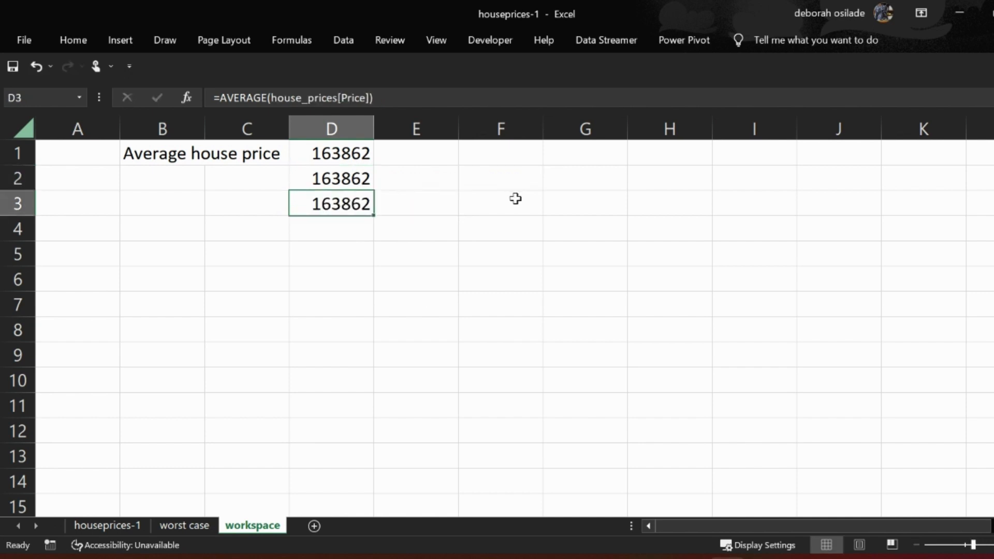
{"action": "double_click", "coordinate": [350, 152]}
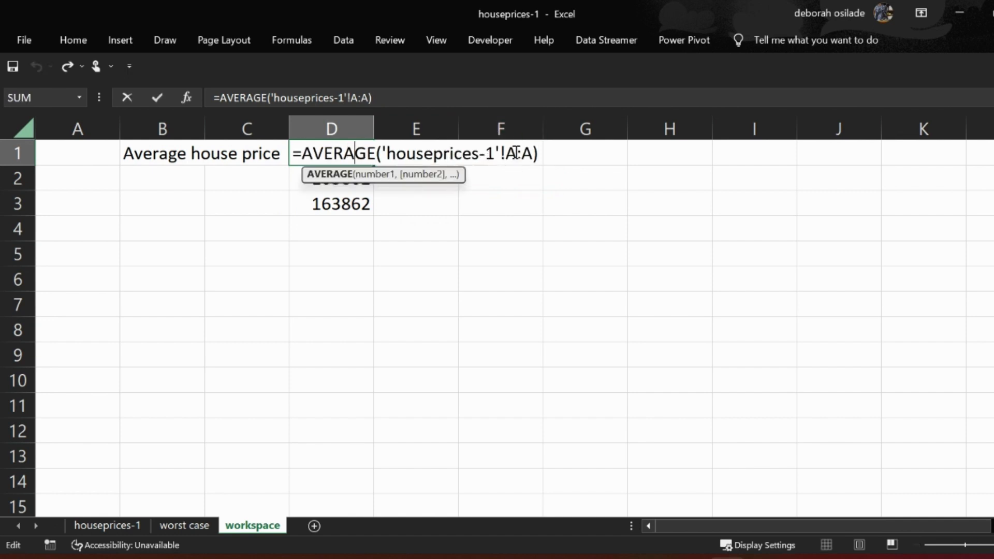
{"action": "key", "text": "Return"}
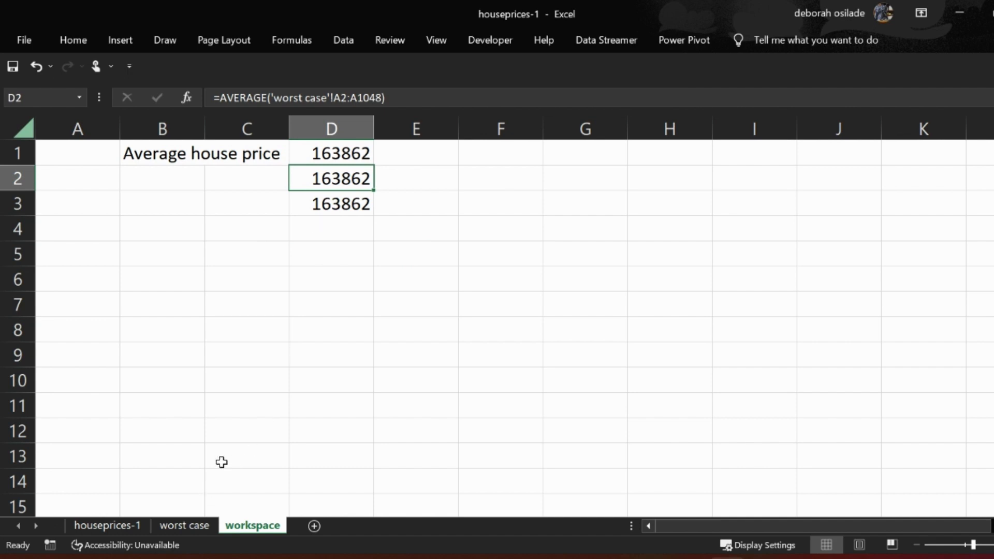
- Define the name h_price for the entire Price column A on the houseprices-1 sheet
{"action": "left_click", "coordinate": [135, 523]}
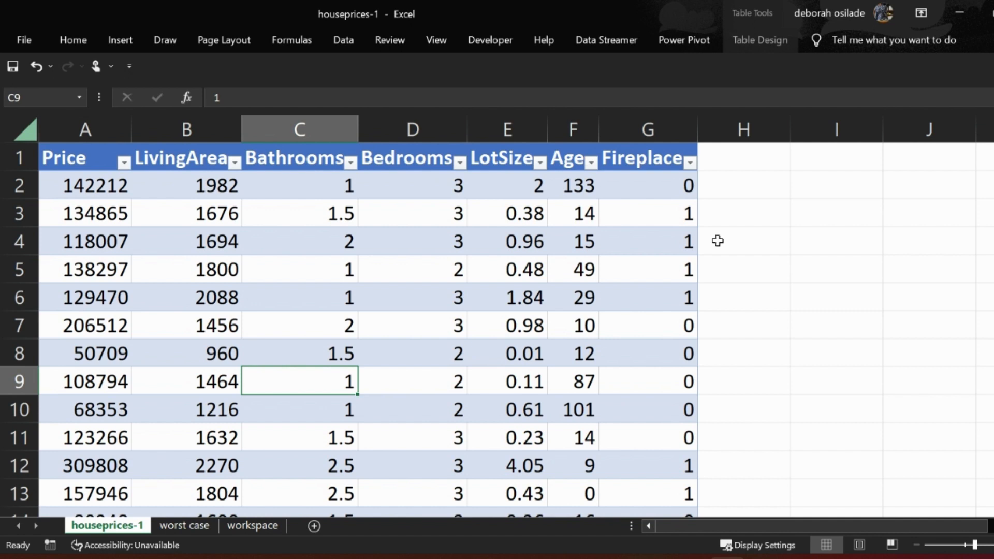
{"action": "left_click", "coordinate": [100, 129]}
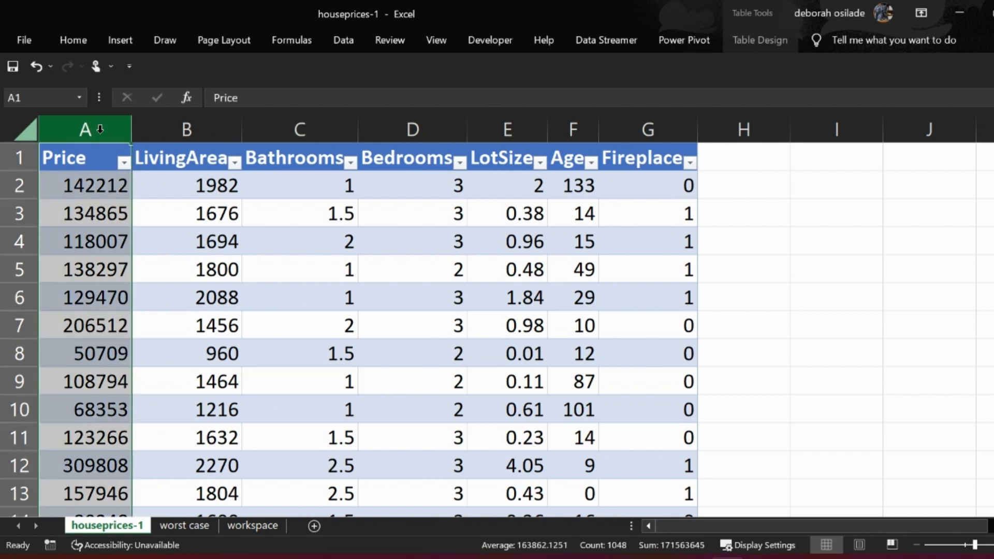
{"action": "left_click", "coordinate": [49, 99]}
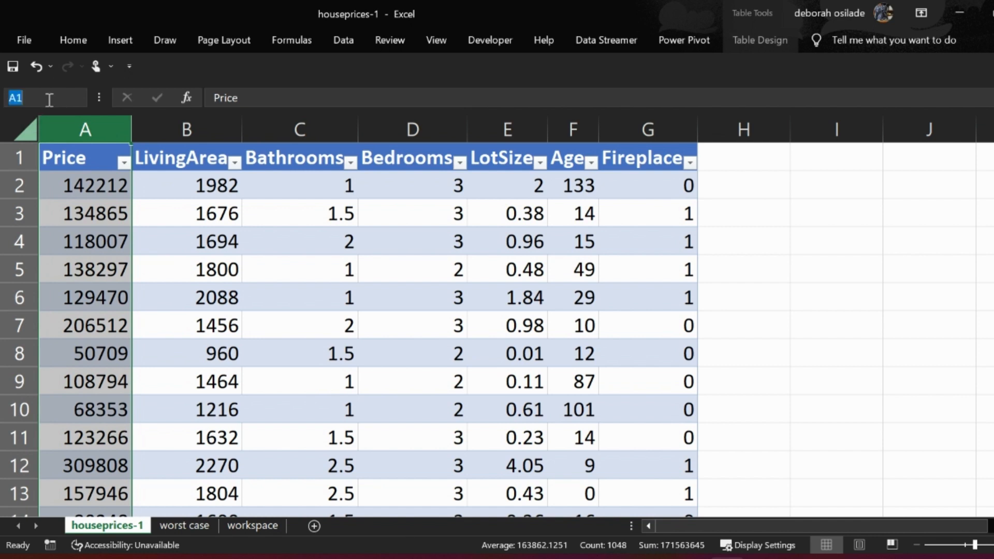
{"action": "key", "text": "BackSpace"}
{"action": "type", "text": "h_price"}
{"action": "key", "text": "Return"}
{"action": "left_click", "coordinate": [269, 271]}
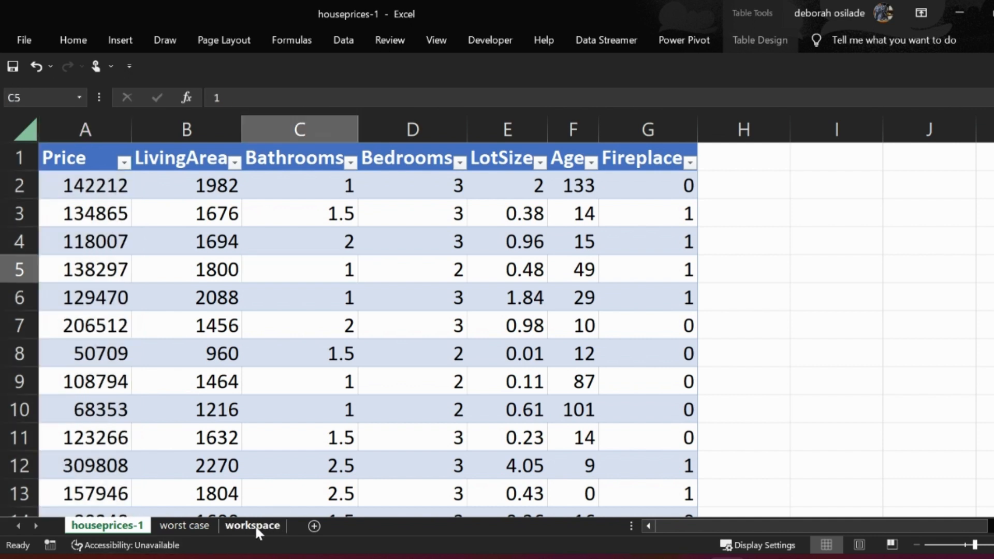
- Enter the formula =AVERAGE(h_price) in cell D4 of the workspace sheet
{"action": "left_click", "coordinate": [253, 527]}
{"action": "left_click", "coordinate": [353, 221]}
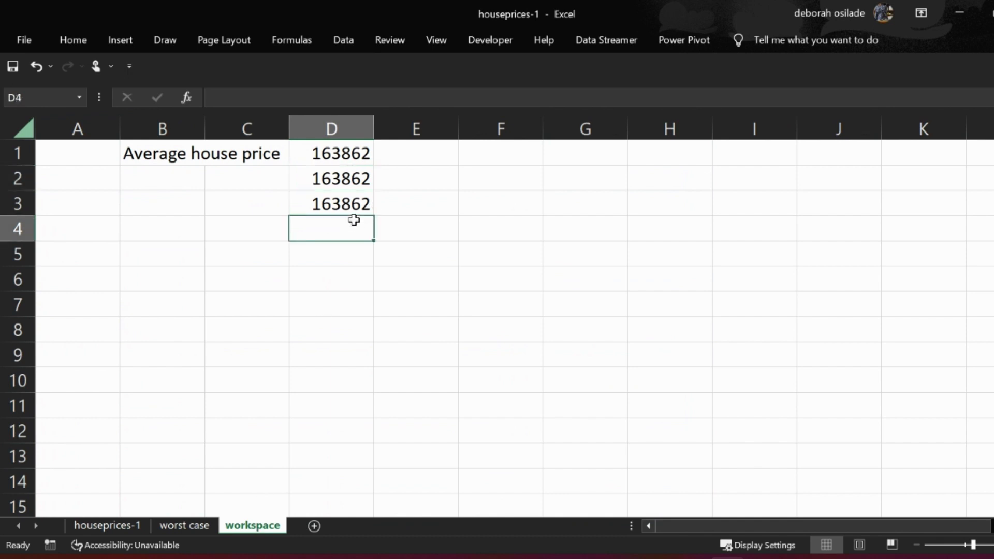
{"action": "type", "text": "=ave"}
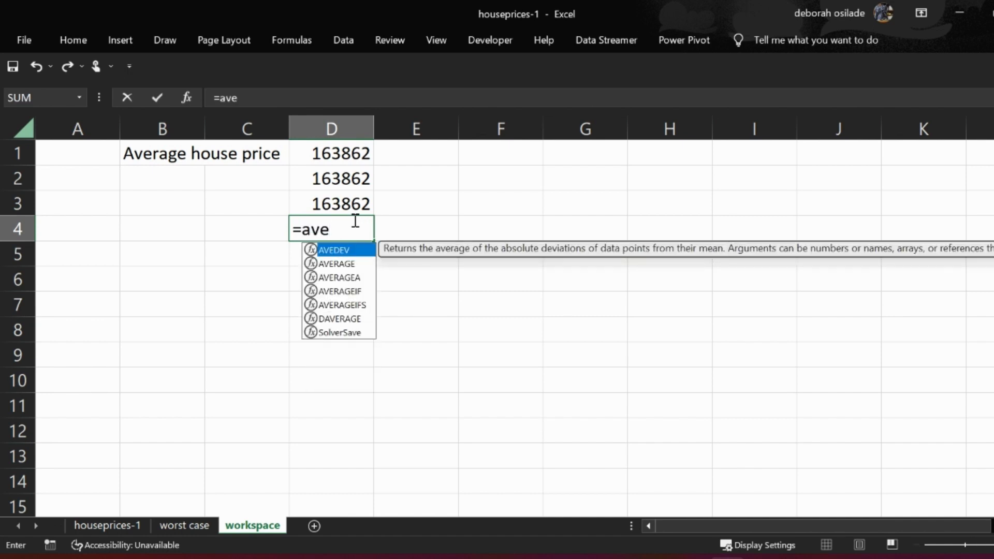
{"action": "key", "text": "Down"}
{"action": "key", "text": "Down"}
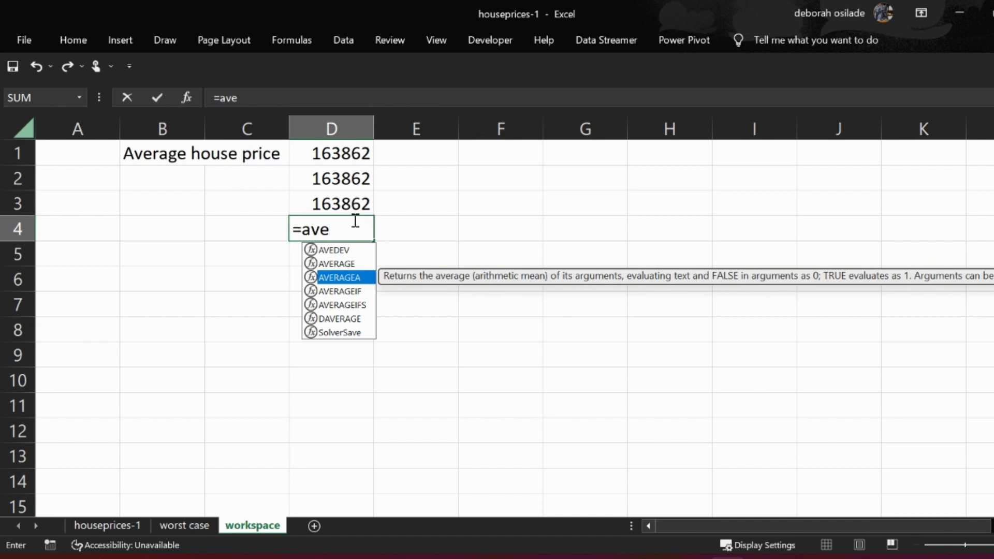
{"action": "key", "text": "Up"}
{"action": "key", "text": "Tab"}
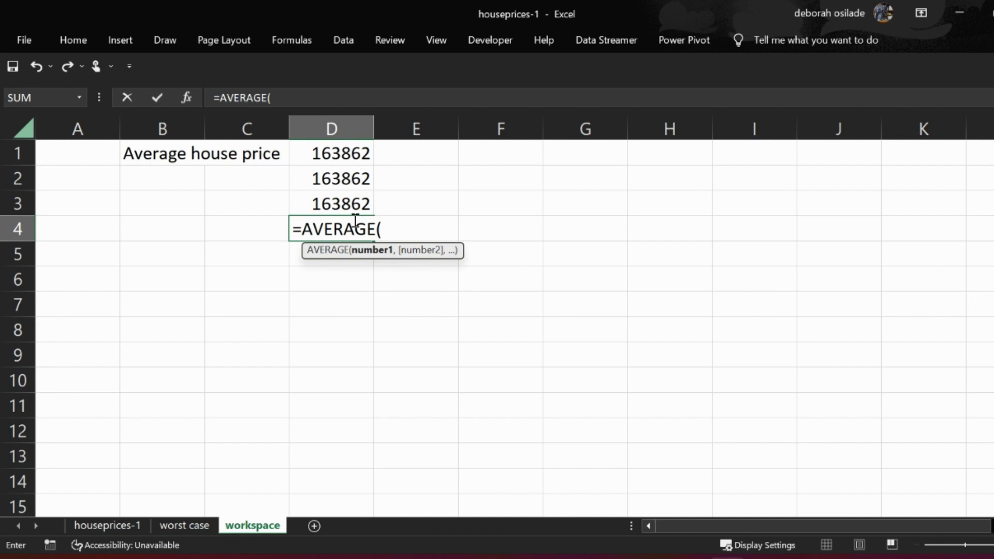
{"action": "type", "text": "h"}
{"action": "key", "text": "Tab"}
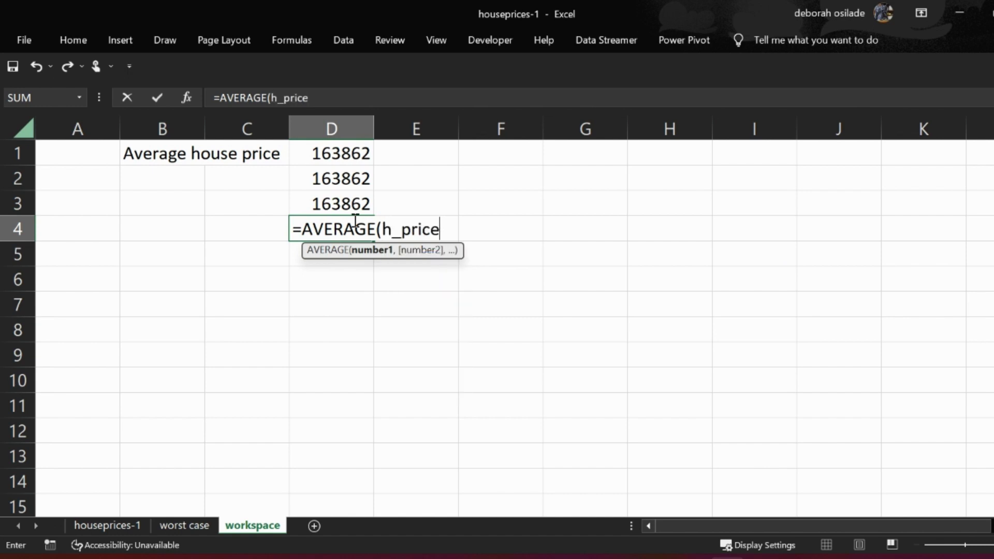
{"action": "type", "text": ")"}
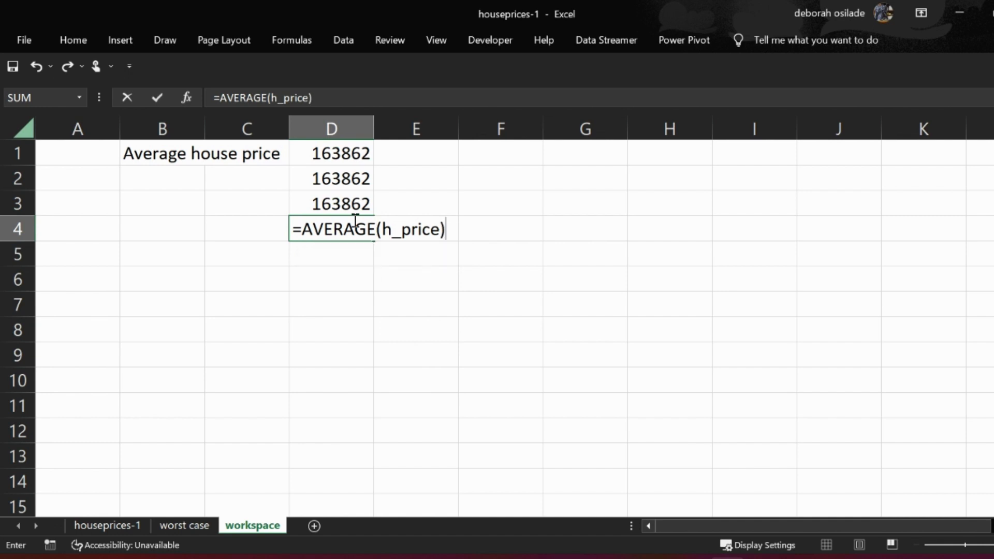
{"action": "key", "text": "Return"}
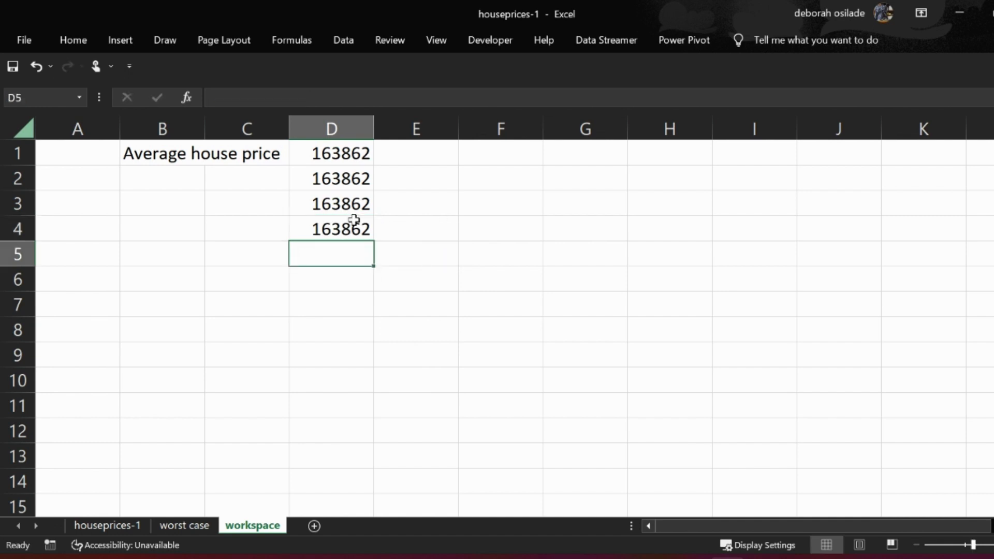
- Compare the named range reference in cell D4 with the structured table reference in cell D3 of the workspace sheet
{"action": "left_click", "coordinate": [350, 226]}
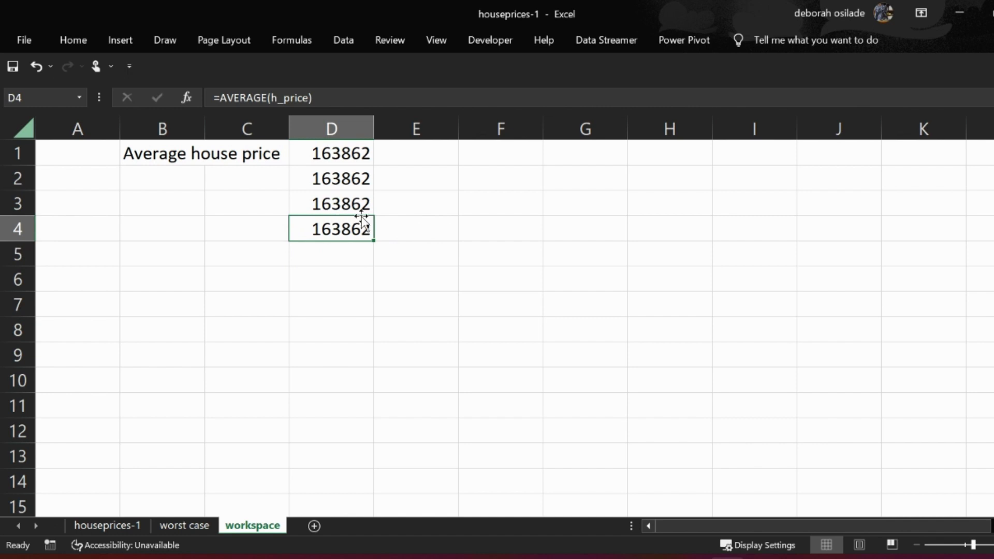
{"action": "double_click", "coordinate": [348, 232]}
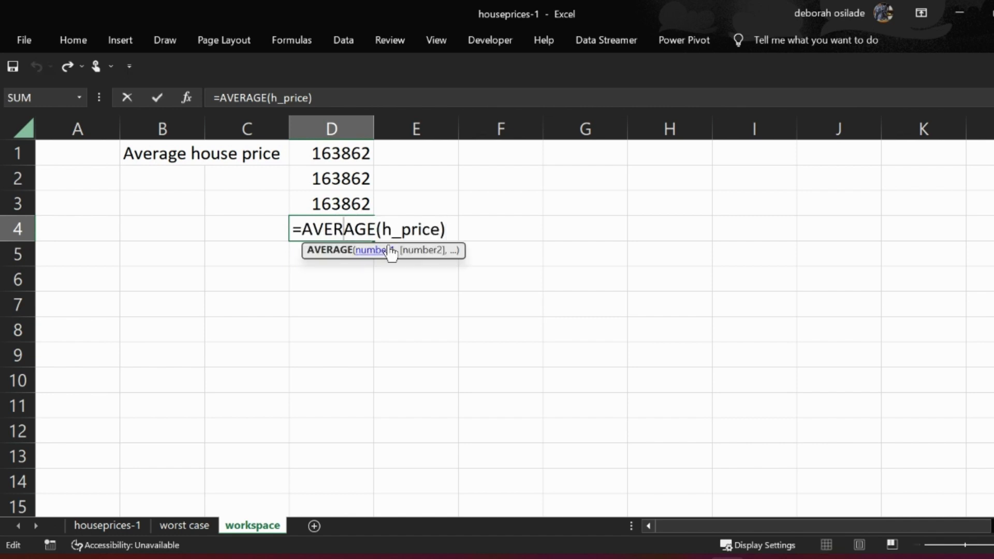
{"action": "key", "text": "Return"}
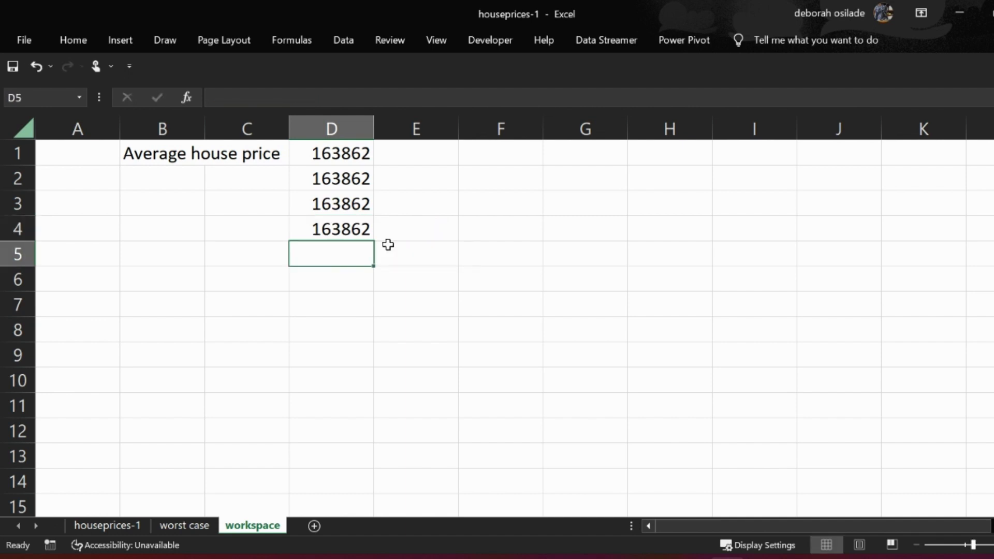
{"action": "left_click", "coordinate": [133, 525]}
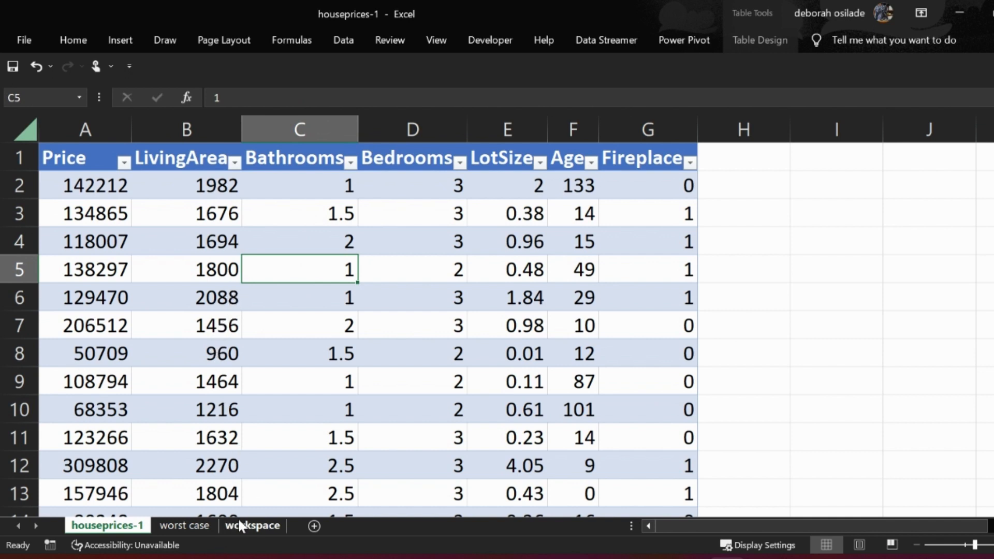
{"action": "left_click", "coordinate": [240, 526]}
{"action": "left_click", "coordinate": [337, 203]}
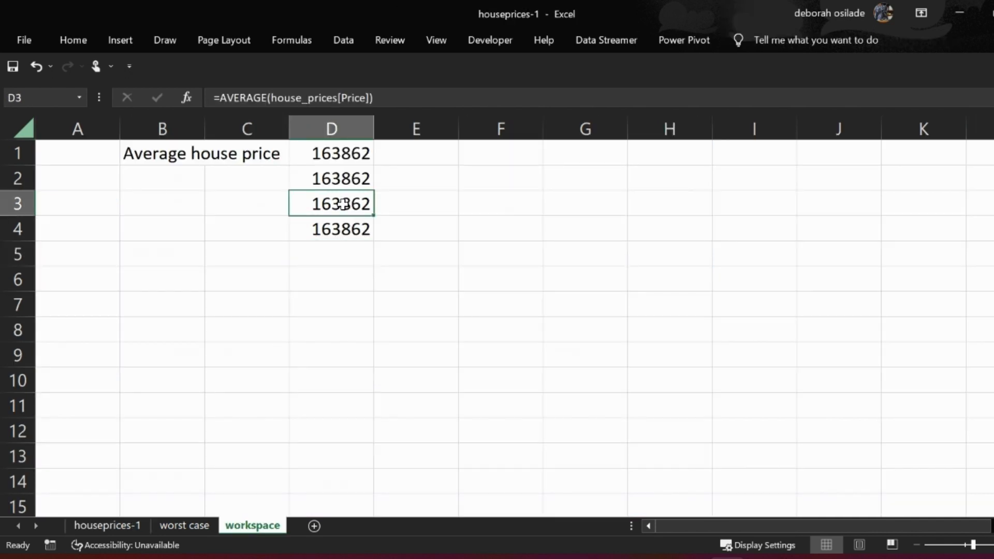
{"action": "double_click", "coordinate": [349, 203]}
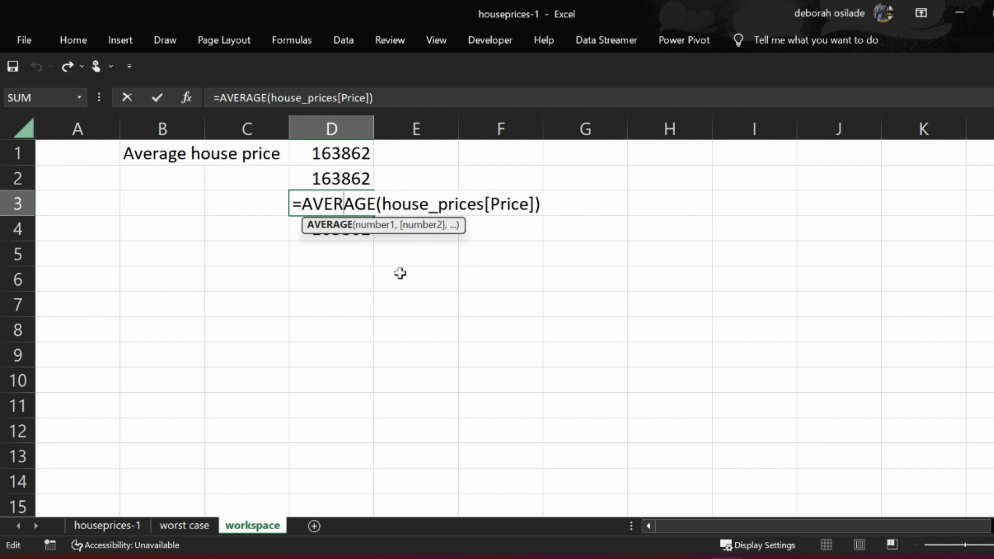
{"action": "key", "text": "Return"}
{"action": "double_click", "coordinate": [348, 233]}
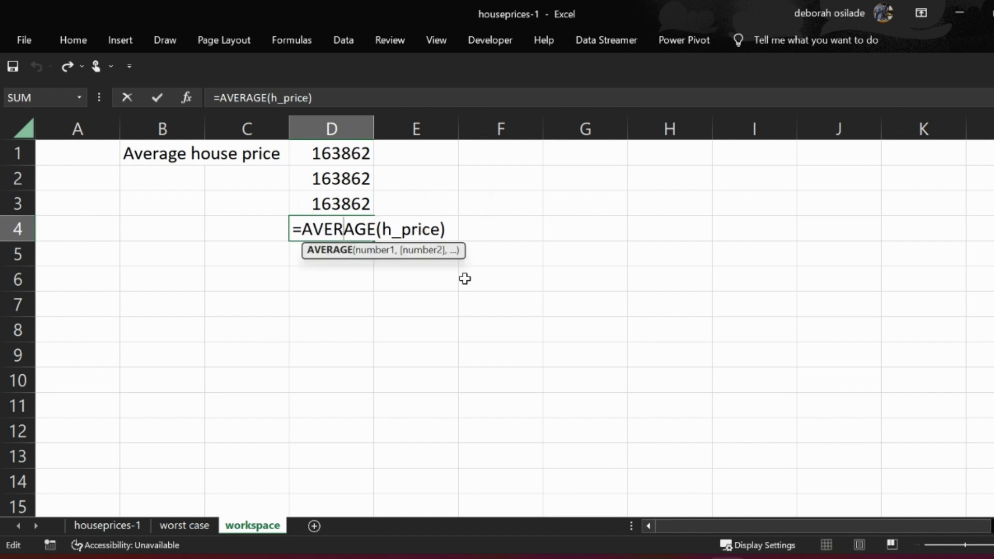
{"action": "key", "text": "Return"}
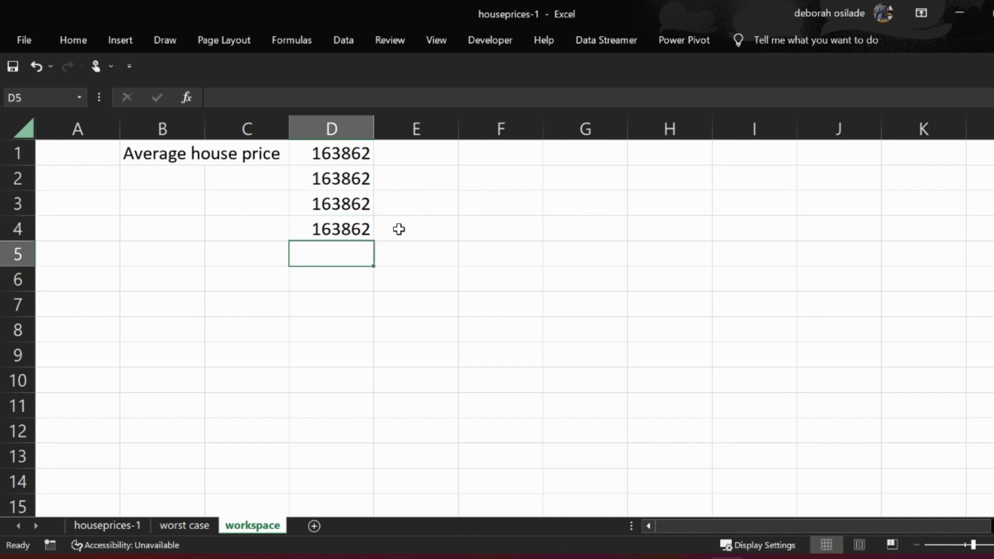
- Open the fill color choices for cells D3:D4 on the workspace sheet
{"action": "left_click_drag", "start_coordinate": [350, 206], "coordinate": [352, 229]}
{"action": "left_click", "coordinate": [75, 43]}
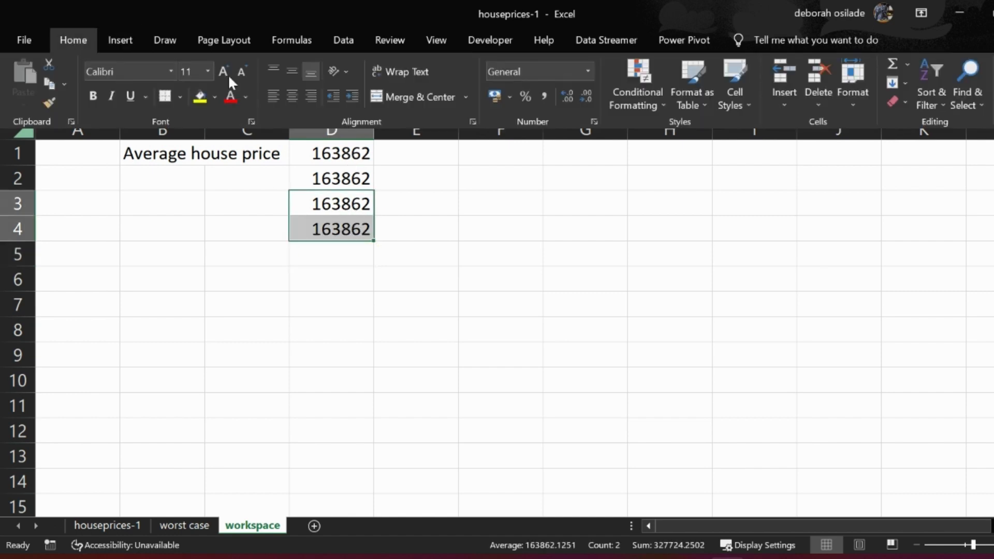
{"action": "left_click", "coordinate": [213, 97]}
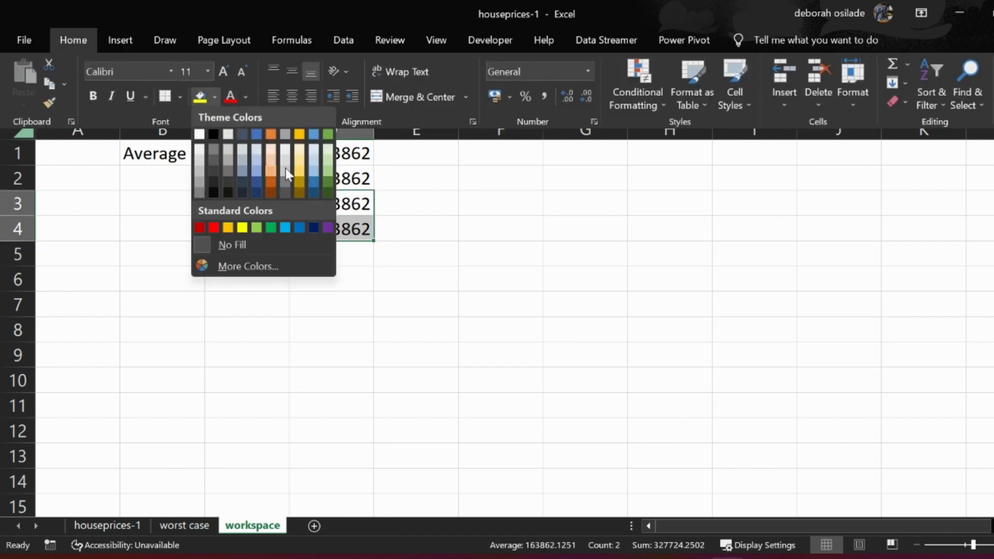